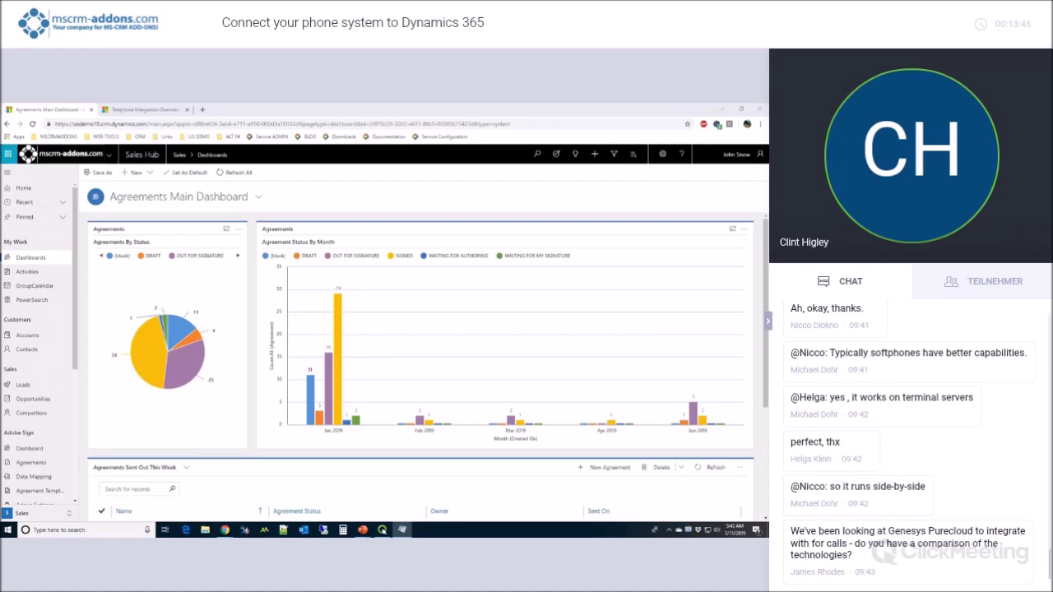
Drag the PhoneTest welcome window from the right edge onto the Agreements dashboard.
{"action": "left_click_drag", "start_coordinate": [710, 132], "coordinate": [284, 159]}
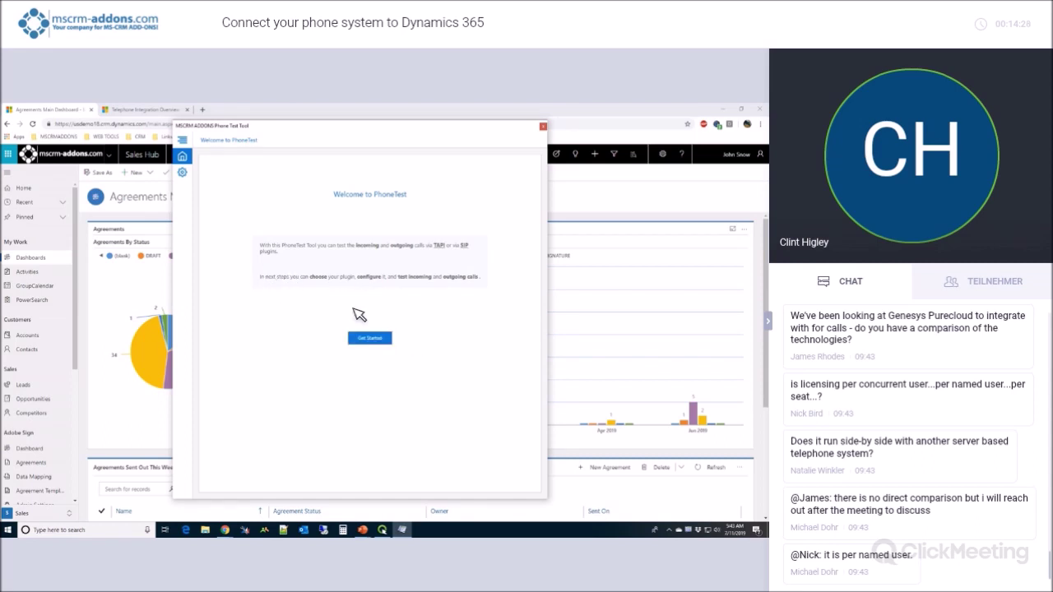
Start the phone test wizard with the SIP plugin selected and advance to SIP Configuration.
{"action": "left_click", "coordinate": [381, 342]}
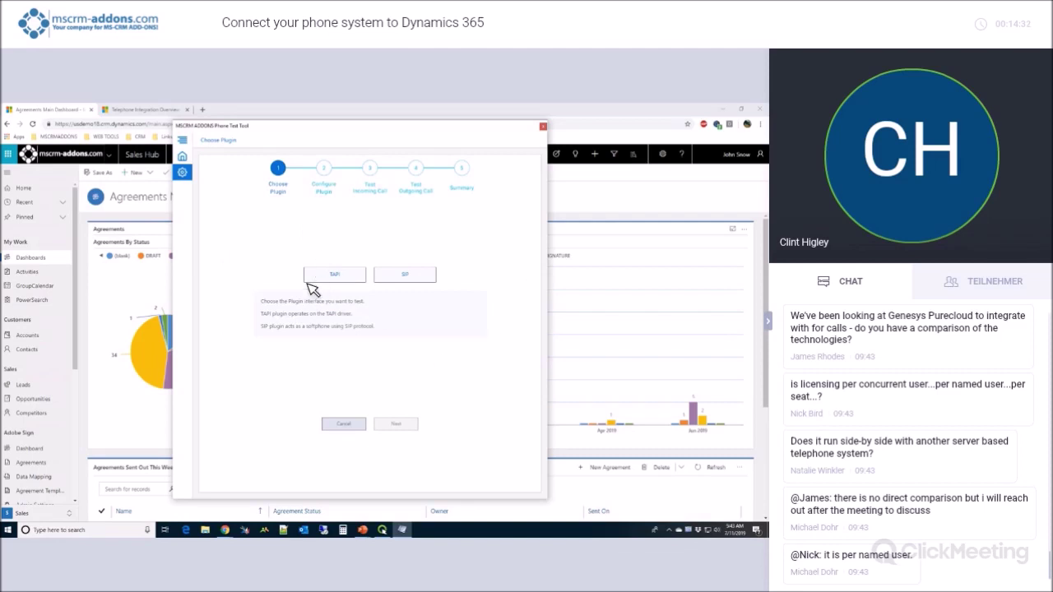
{"action": "left_click", "coordinate": [400, 280]}
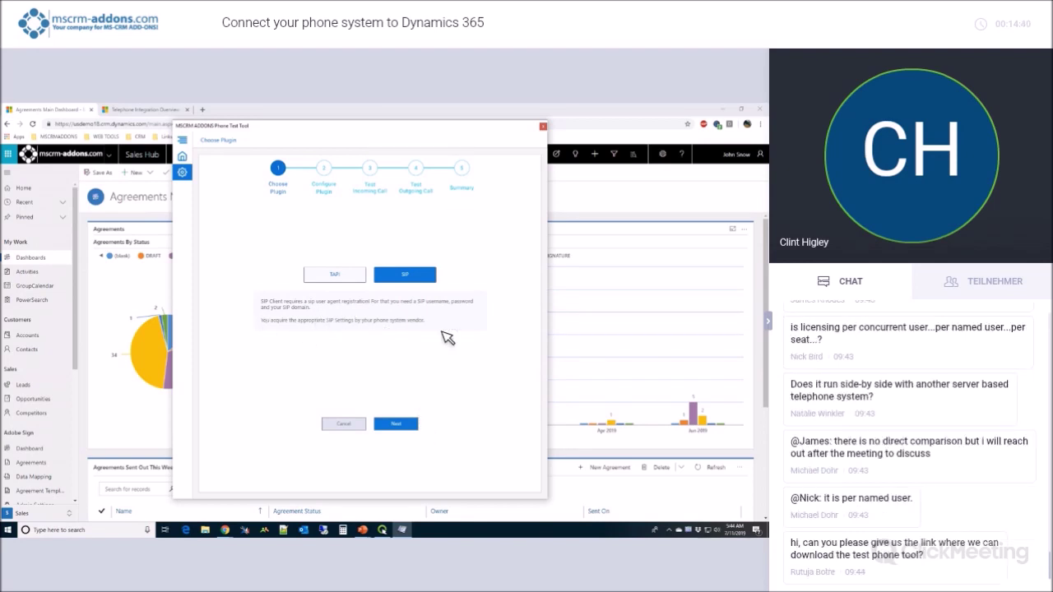
{"action": "left_click", "coordinate": [412, 423]}
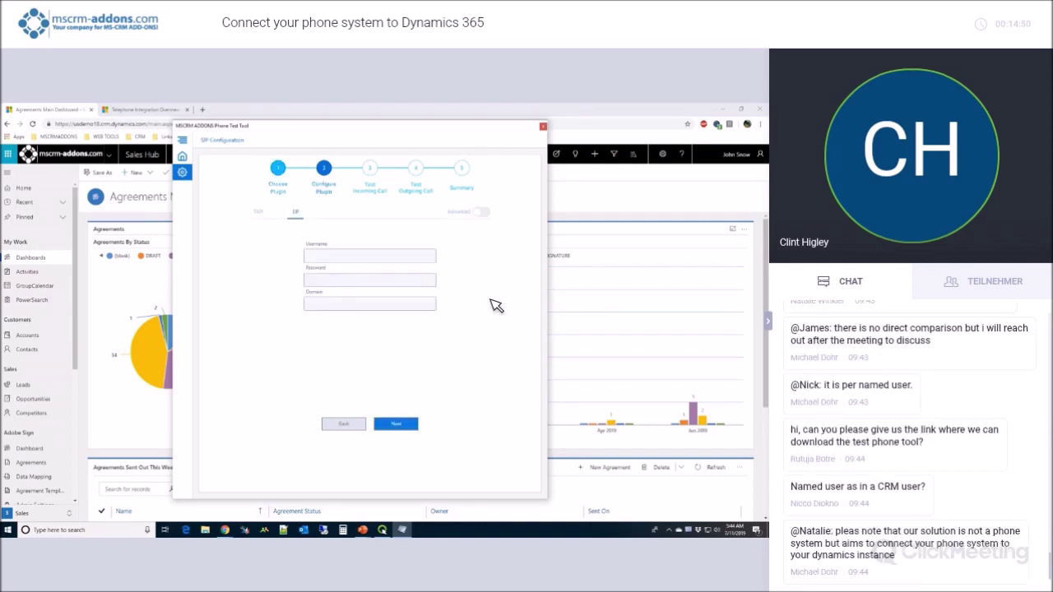
Turn on Advanced SIP settings to reveal Domain proxy, Authorization name and the Topology, Transport, Audio tabs.
{"action": "left_click", "coordinate": [485, 213]}
{"action": "left_click", "coordinate": [484, 213]}
{"action": "left_click", "coordinate": [482, 212]}
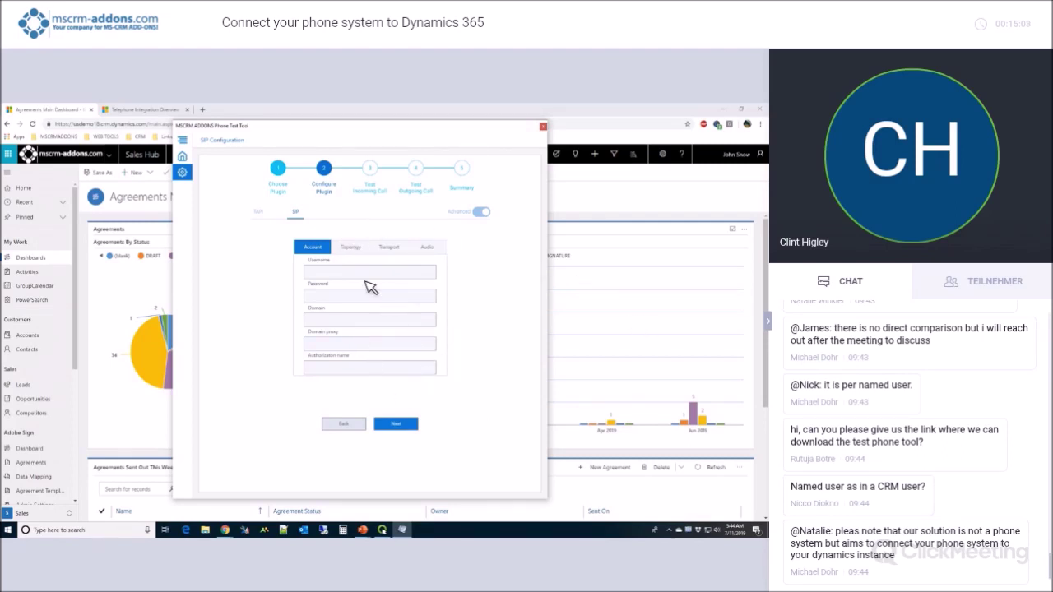
{"action": "left_click", "coordinate": [761, 362]}
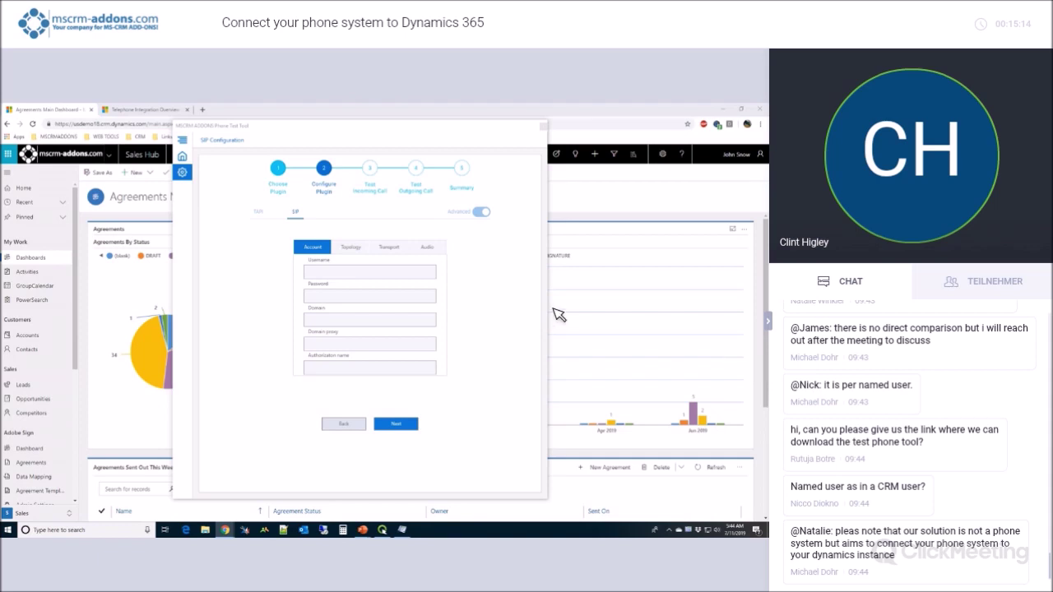
Enter the SIP username and password, domain mscrmaddons.onsip.com, proxy sip.onsip.com, and authorization name.
{"action": "left_click", "coordinate": [330, 276]}
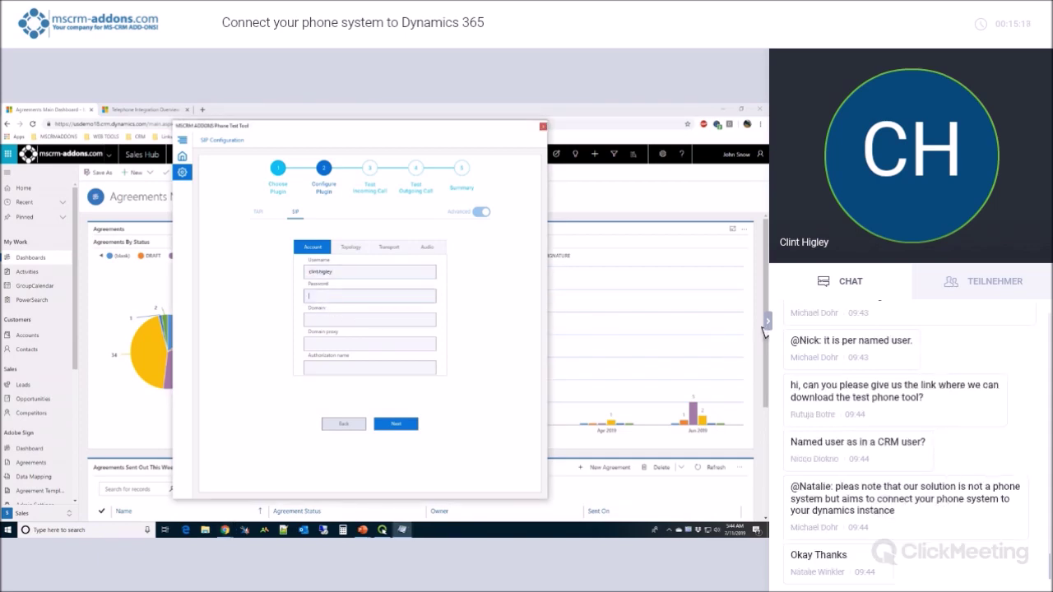
{"action": "left_click", "coordinate": [340, 302]}
{"action": "key", "text": "ctrl+v"}
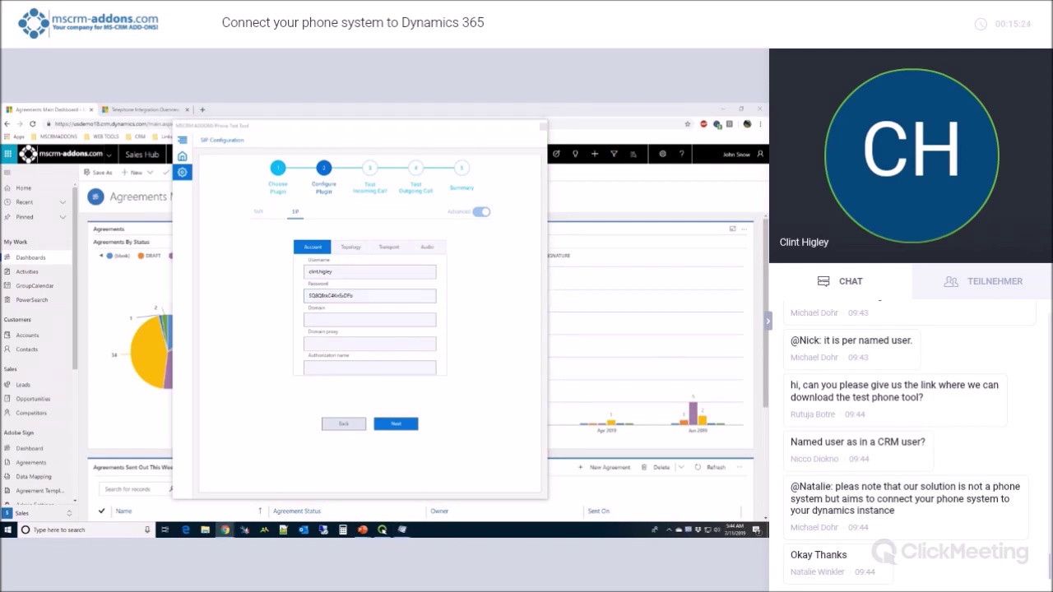
{"action": "left_click", "coordinate": [378, 325]}
{"action": "type", "text": "mscrmaddons.onsip.com"}
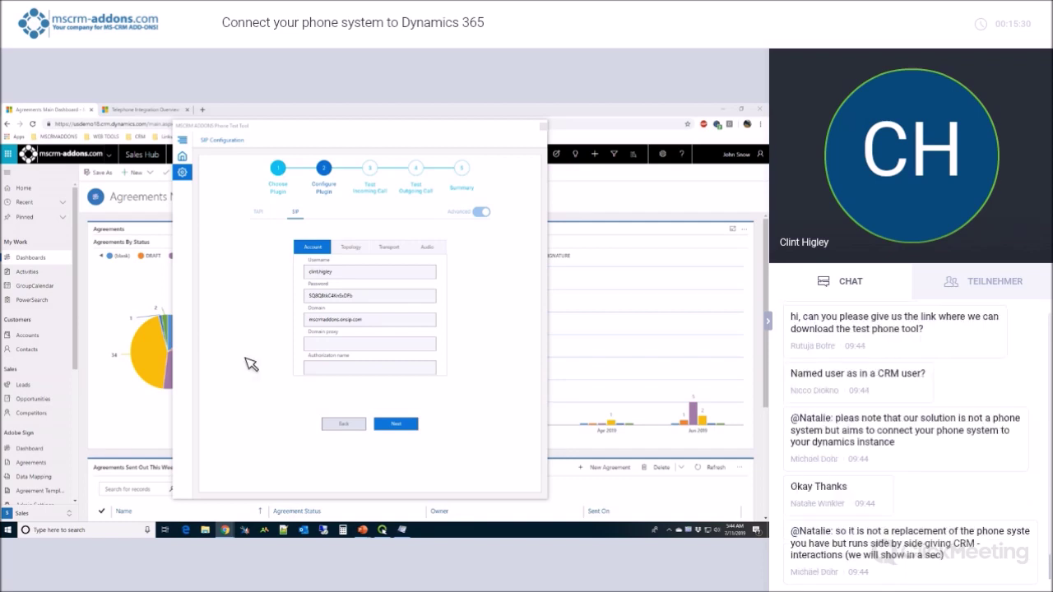
{"action": "left_click", "coordinate": [329, 346]}
{"action": "type", "text": "sip.onsip.com"}
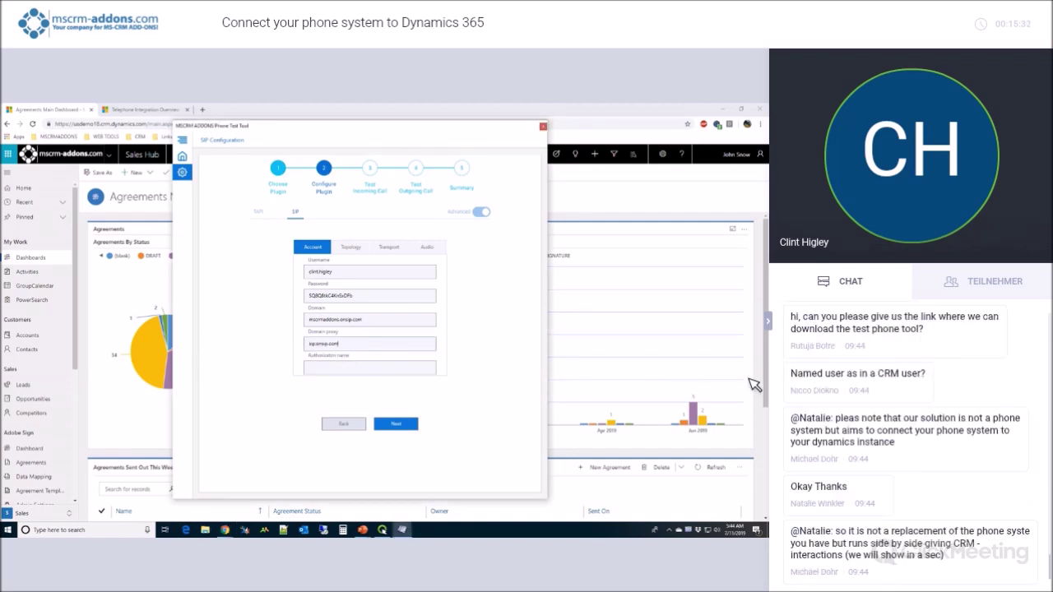
{"action": "left_click", "coordinate": [755, 385]}
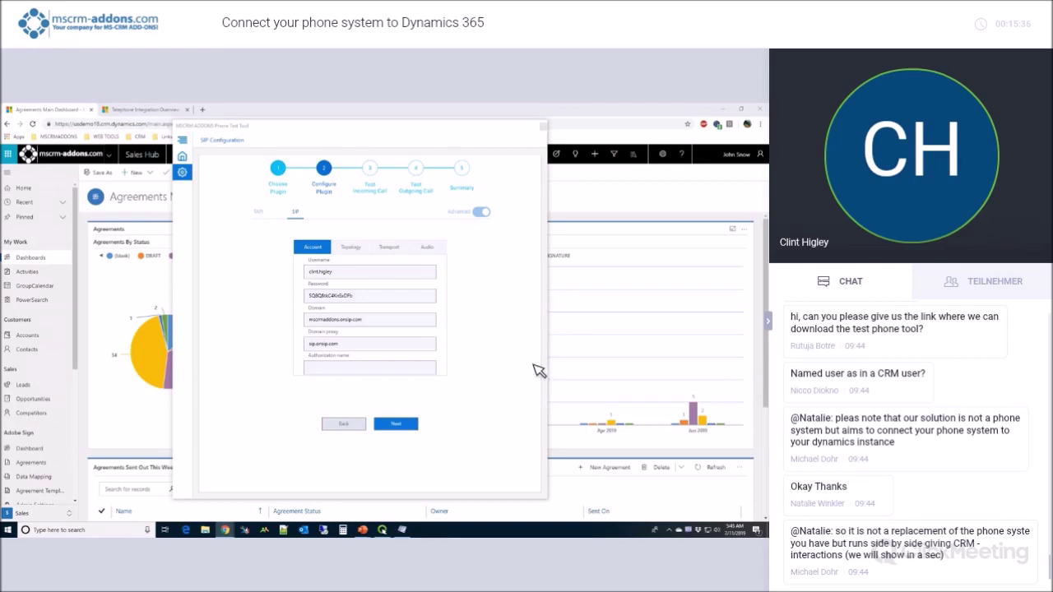
{"action": "left_click", "coordinate": [337, 370]}
{"action": "type", "text": "mscrmaddons"}
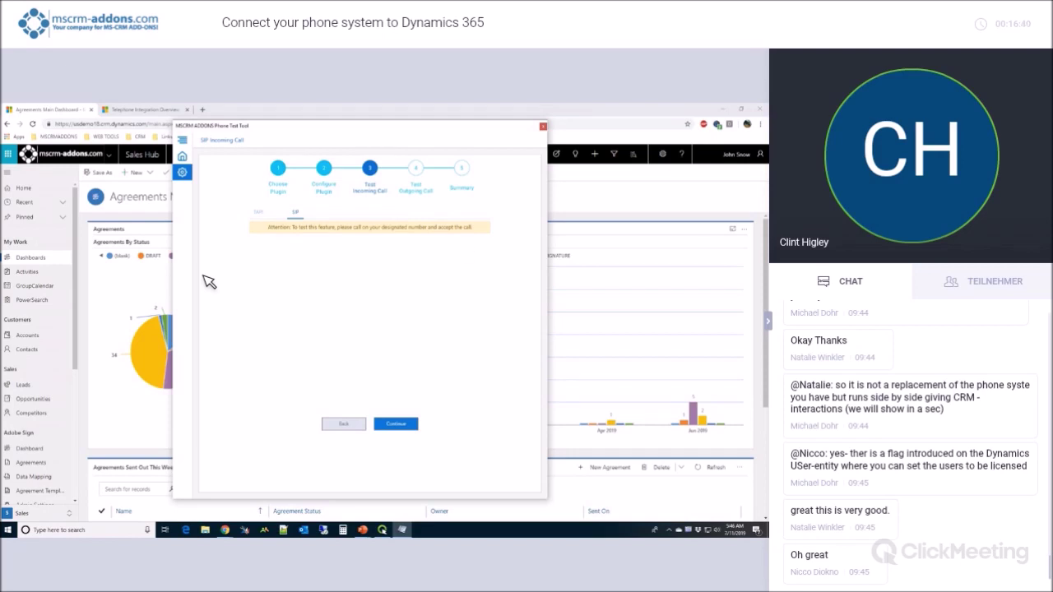
Switch to Chrome and place a web test call to the designated number.
{"action": "left_click", "coordinate": [733, 222]}
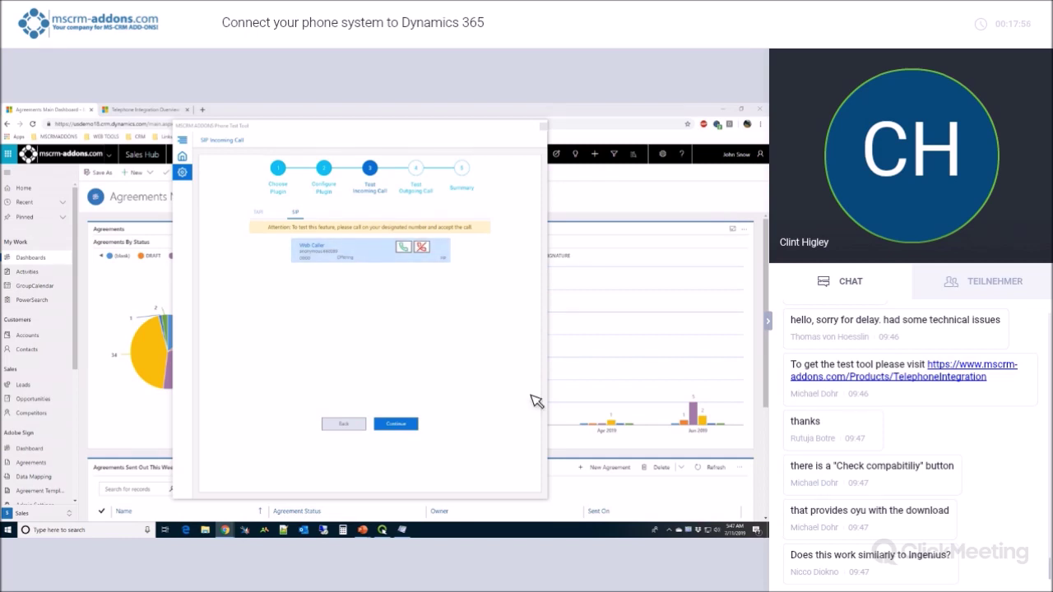
Accept the Web Caller's incoming call, hang it up, and continue to the outgoing test.
{"action": "left_click", "coordinate": [401, 246]}
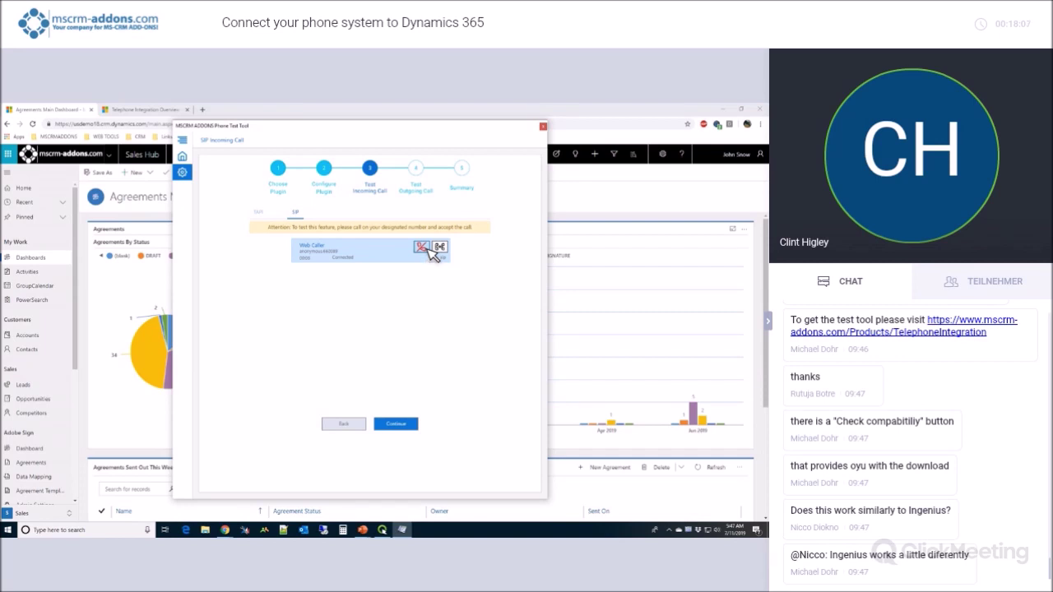
{"action": "left_click", "coordinate": [424, 247]}
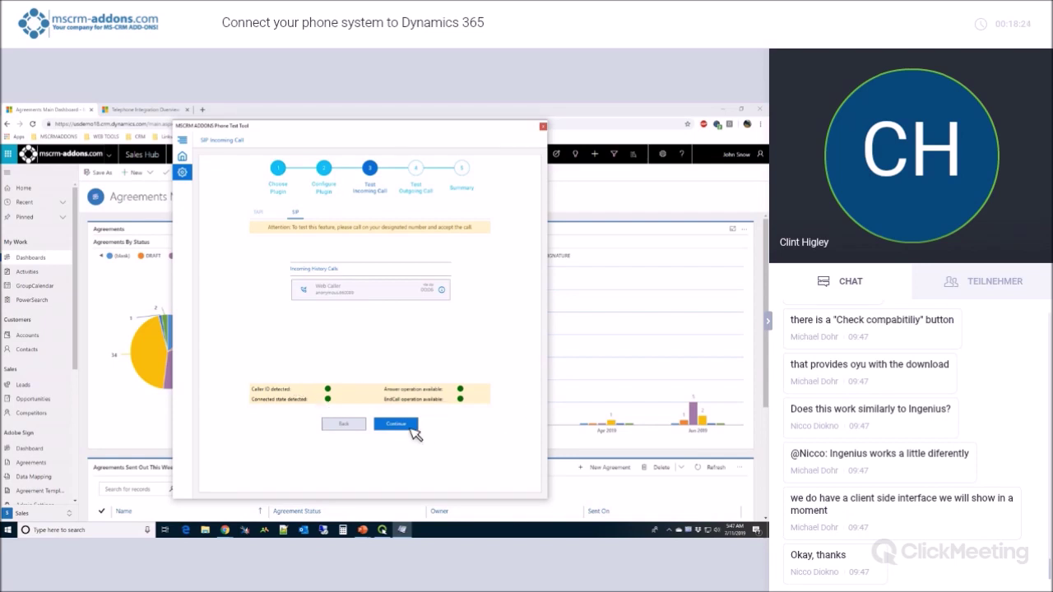
{"action": "left_click", "coordinate": [409, 426]}
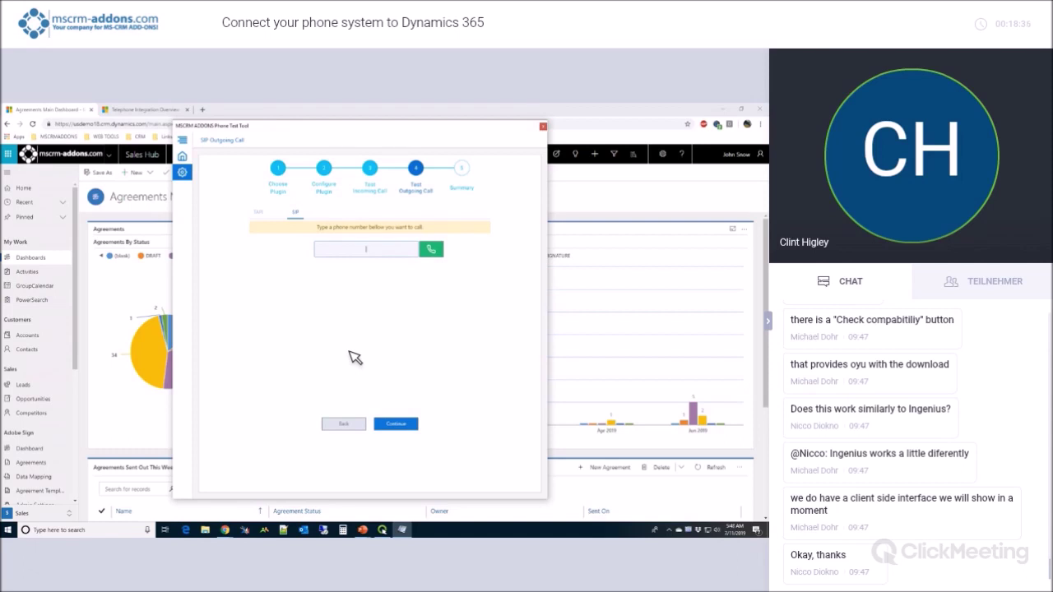
{"action": "left_click", "coordinate": [429, 252]}
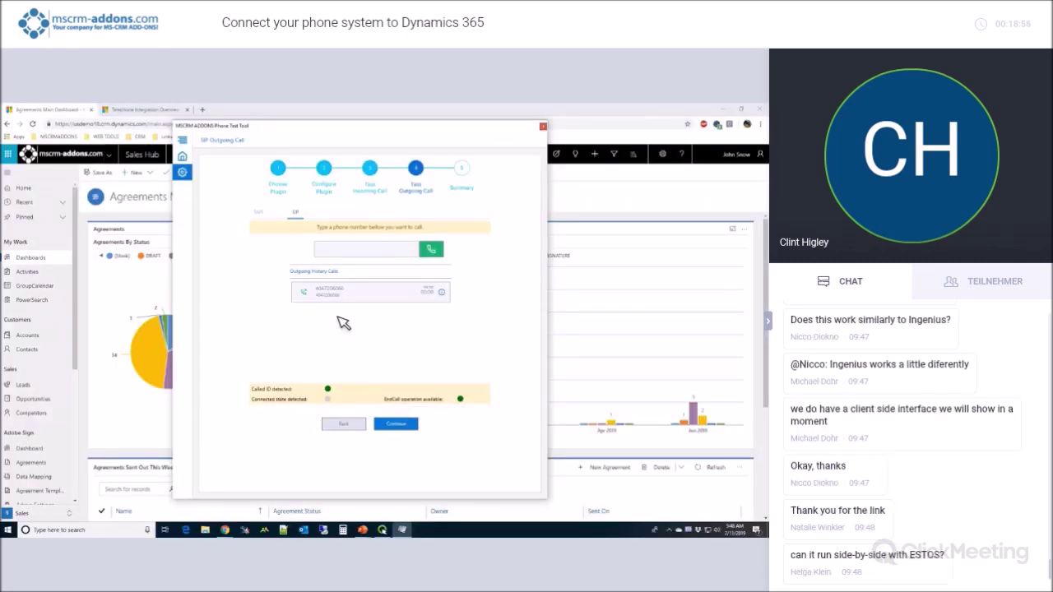
{"action": "left_click", "coordinate": [398, 428]}
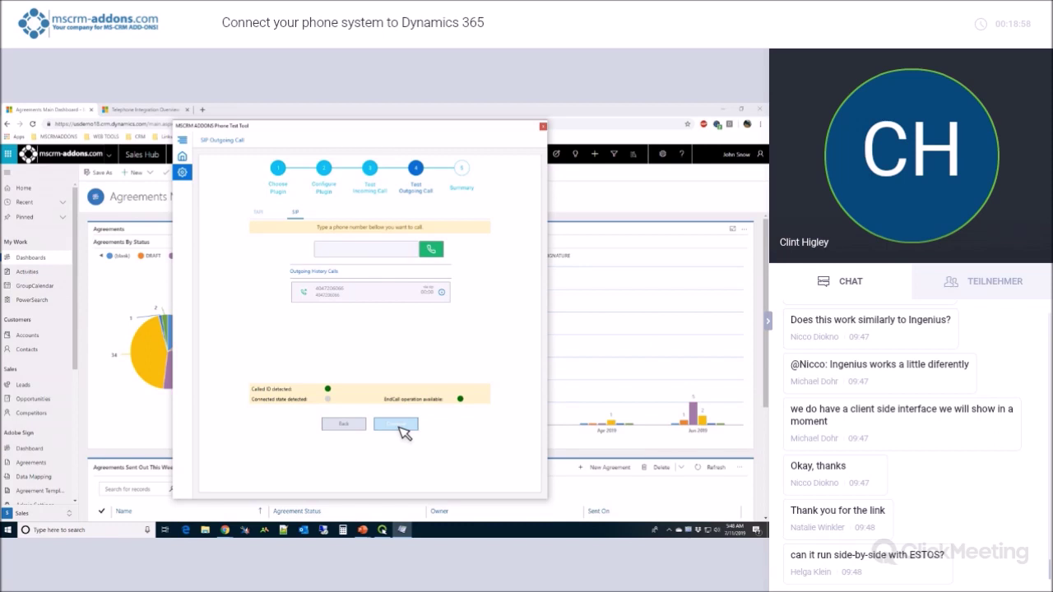
{"action": "left_click", "coordinate": [408, 425]}
{"action": "left_click", "coordinate": [414, 425]}
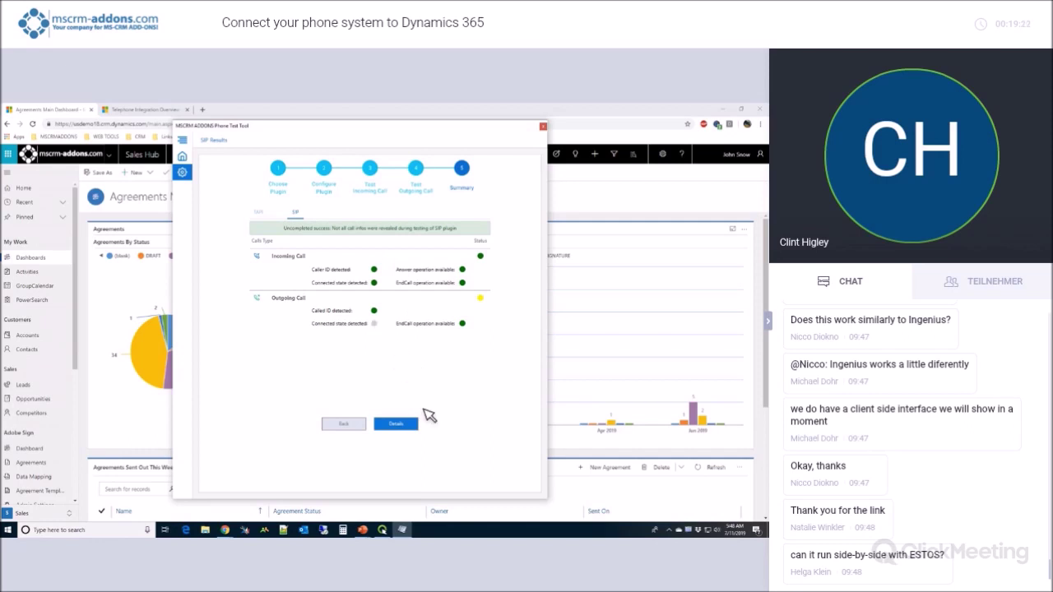
Open the Details Report of the SIP test and move it further left.
{"action": "left_click", "coordinate": [413, 423]}
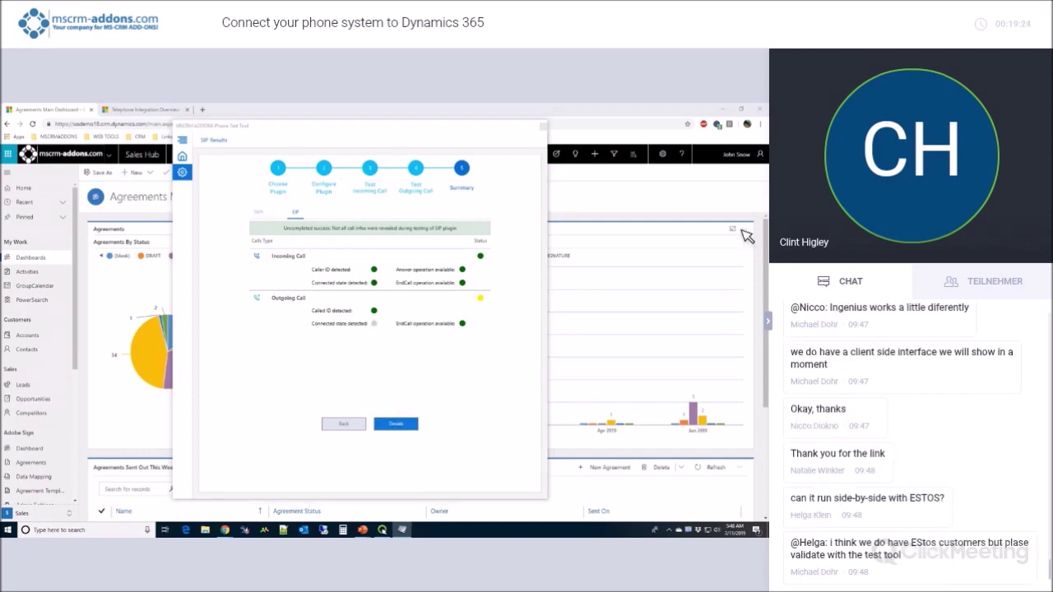
{"action": "left_click_drag", "start_coordinate": [647, 163], "coordinate": [346, 169]}
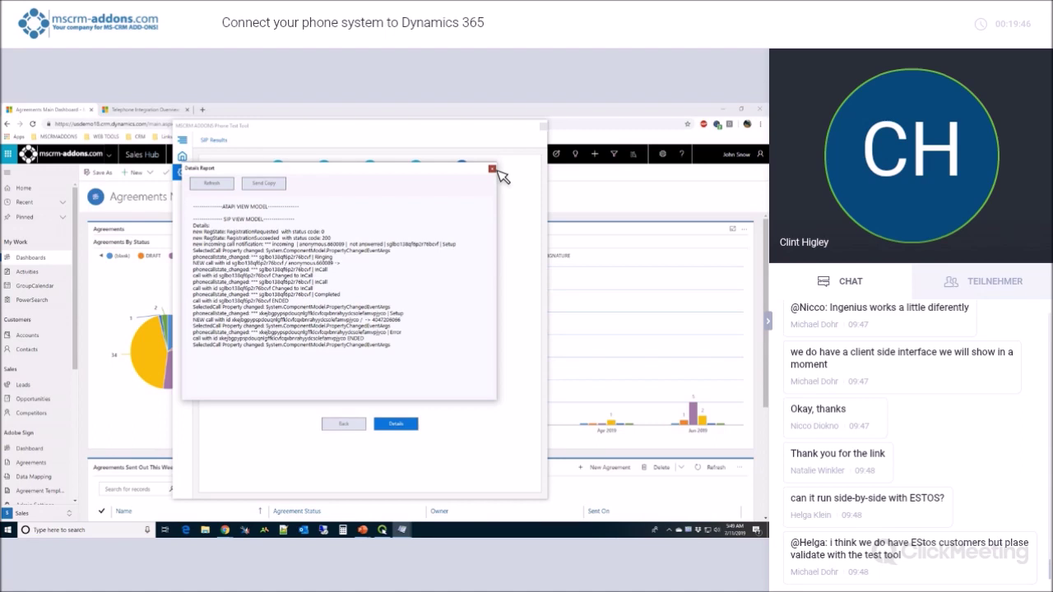
Close the Details Report to return to the SIP Summary page.
{"action": "left_click", "coordinate": [496, 170]}
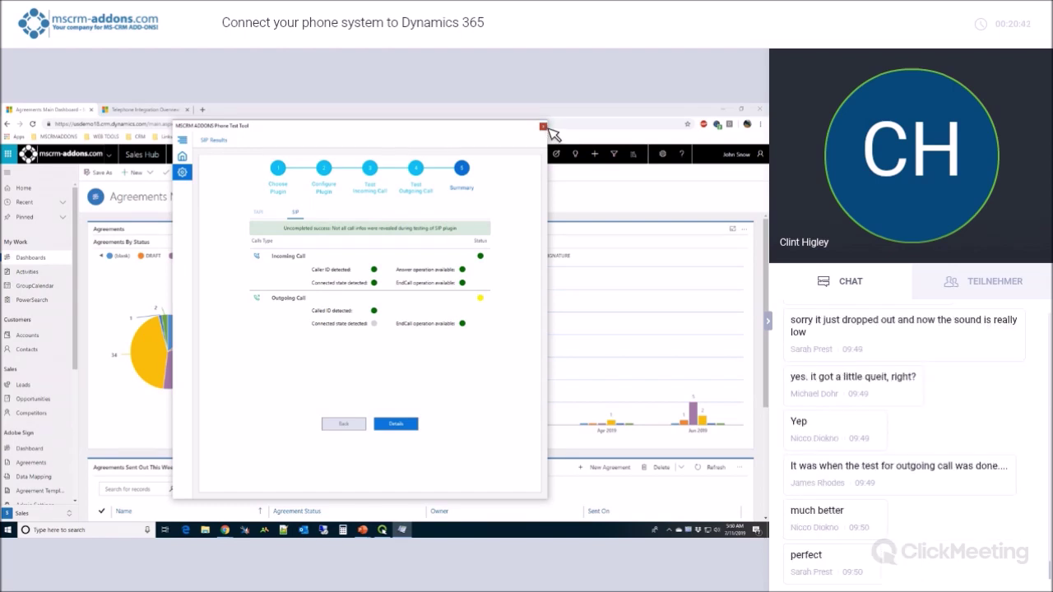
Close the MSCRM-ADDONS Phone Test Tool window to reveal the Agreements Main Dashboard.
{"action": "left_click", "coordinate": [543, 126]}
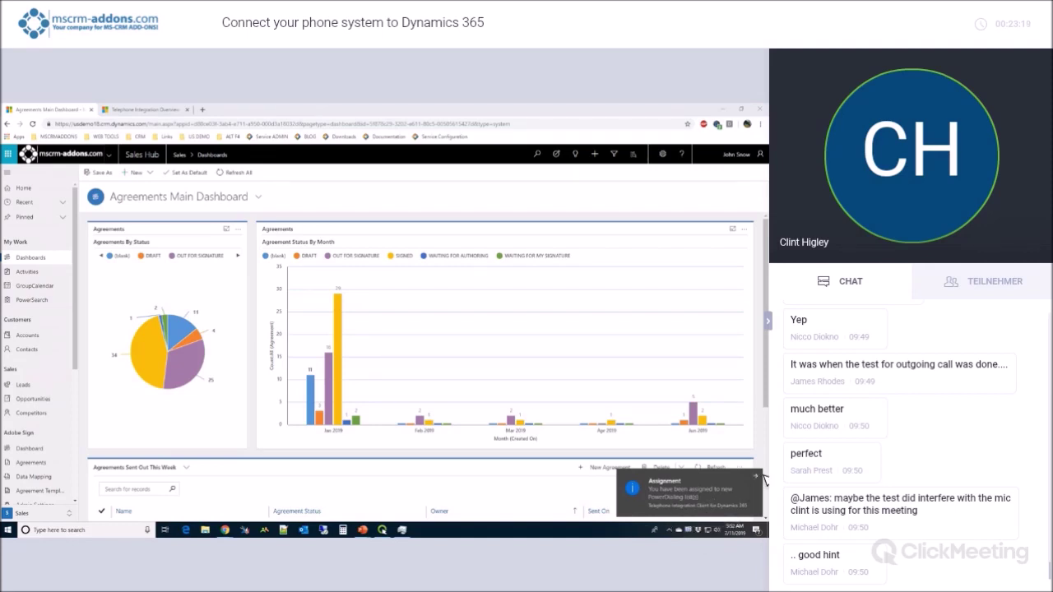
Open the Telephone Integration call history and expand the most recent call's details.
{"action": "left_click", "coordinate": [695, 528]}
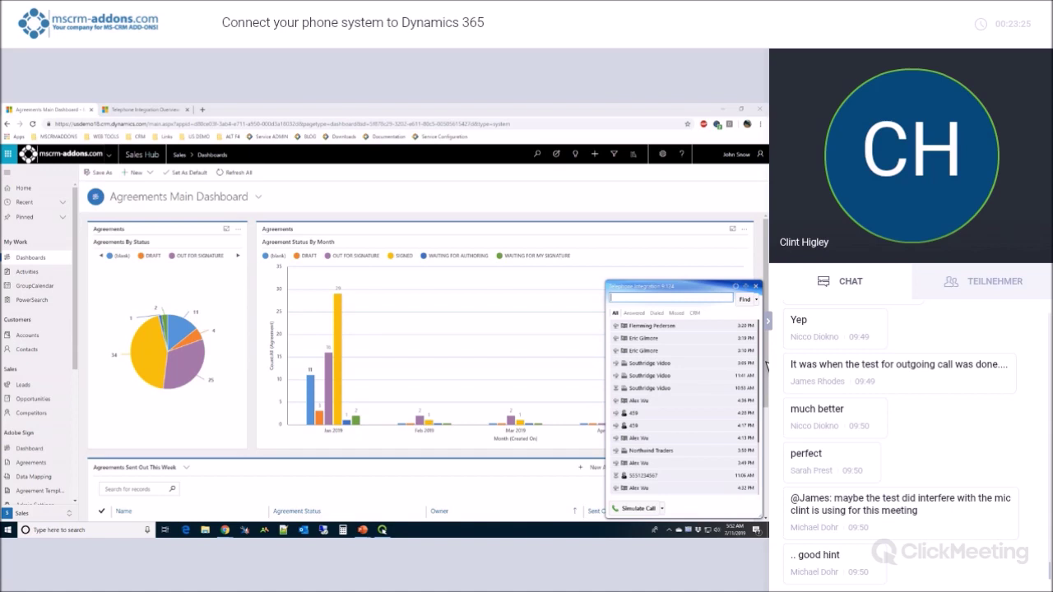
{"action": "left_click", "coordinate": [655, 340]}
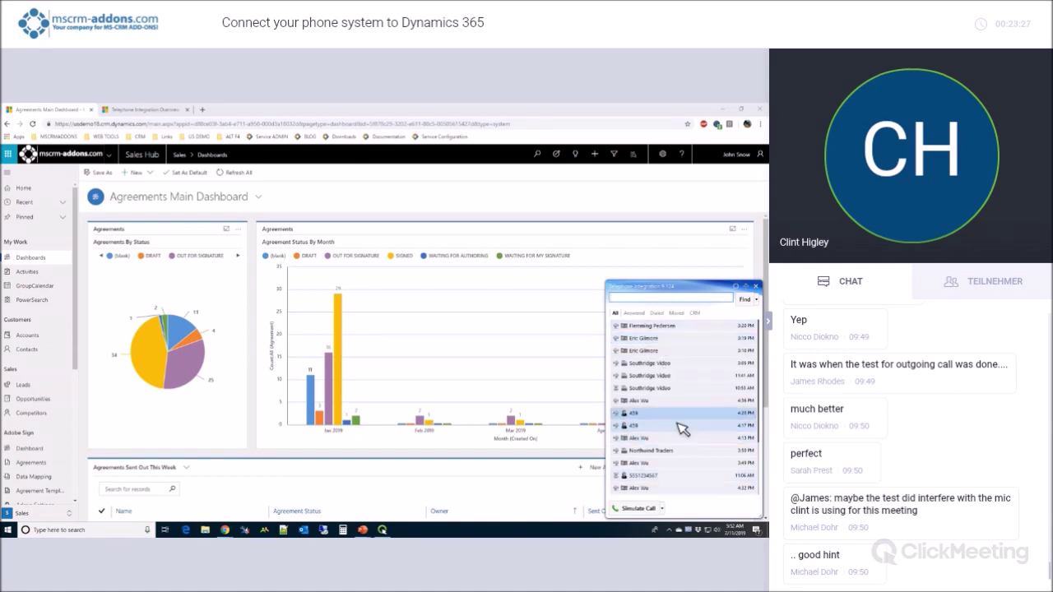
{"action": "left_click", "coordinate": [663, 351]}
{"action": "left_click", "coordinate": [660, 327]}
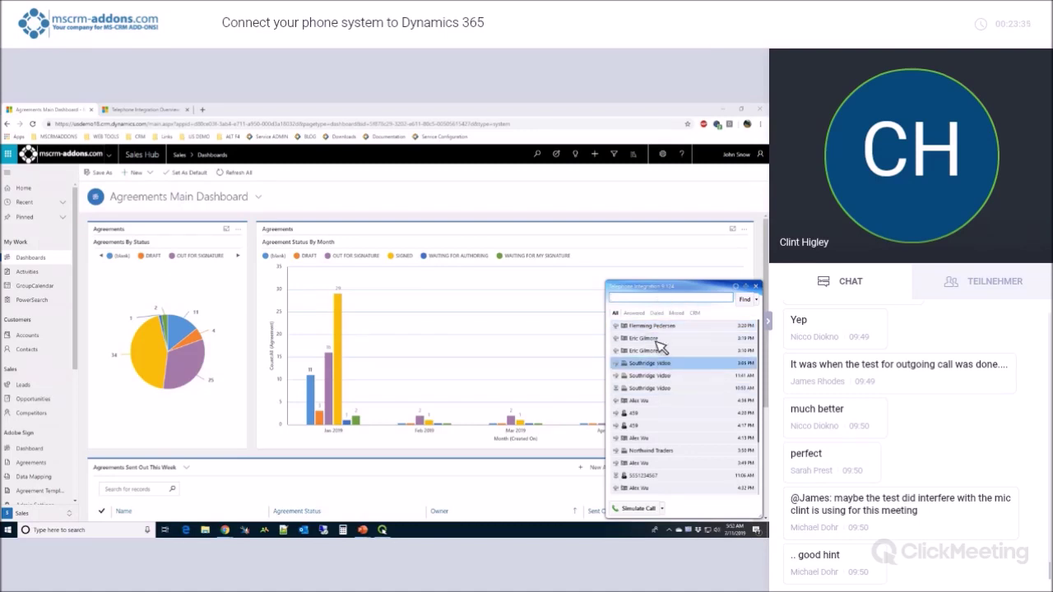
{"action": "left_click", "coordinate": [691, 326]}
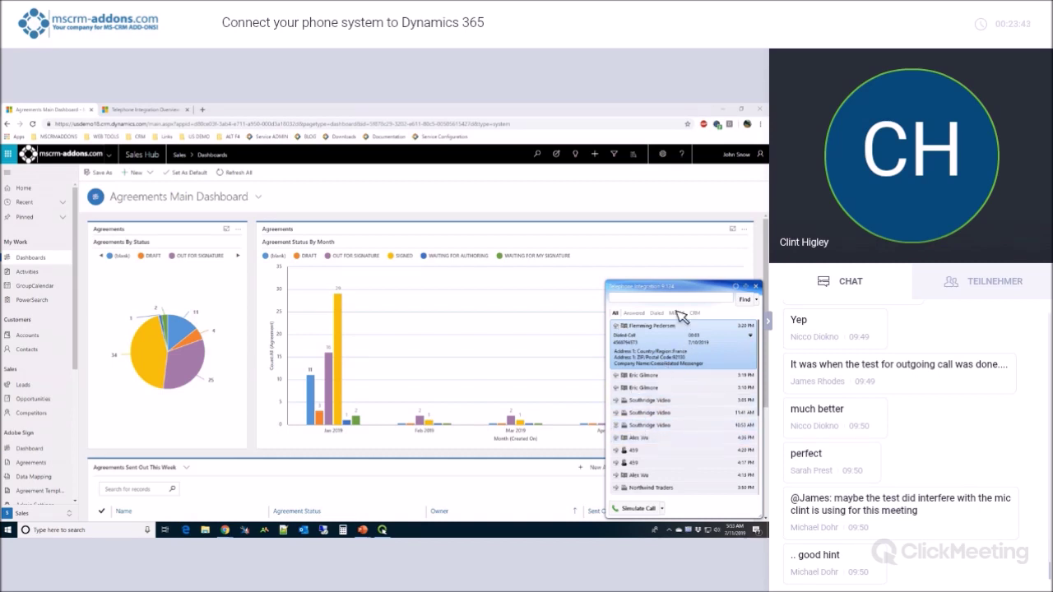
Filter the call history to answered calls, then dialed calls, then all calls again.
{"action": "left_click", "coordinate": [635, 313]}
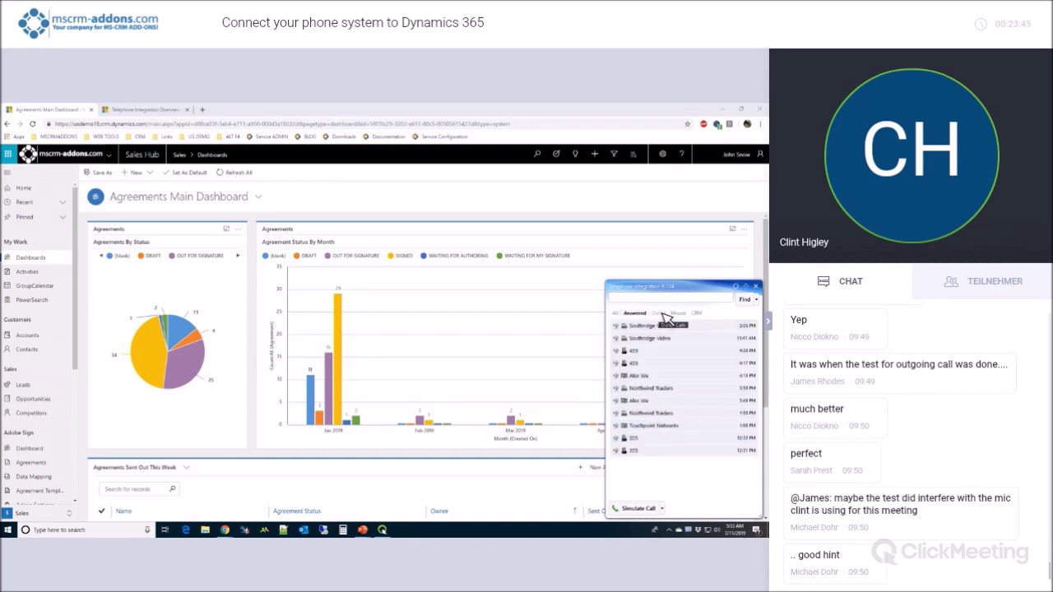
{"action": "left_click", "coordinate": [662, 315]}
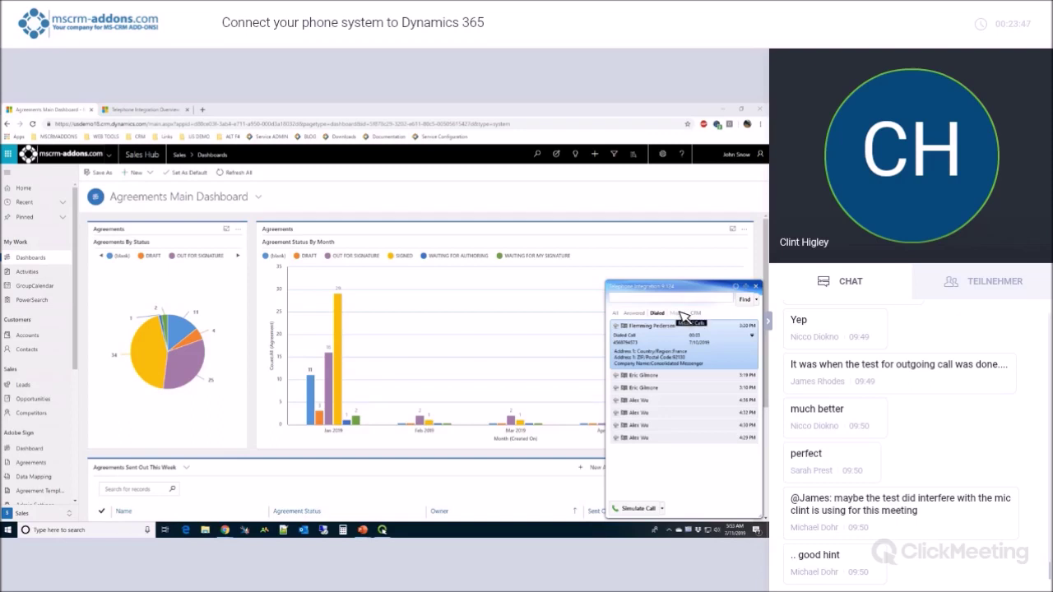
{"action": "left_click", "coordinate": [617, 314]}
Search the CRM for the contact to see their phone numbers, address and company, then open Setup.
{"action": "left_click", "coordinate": [640, 299]}
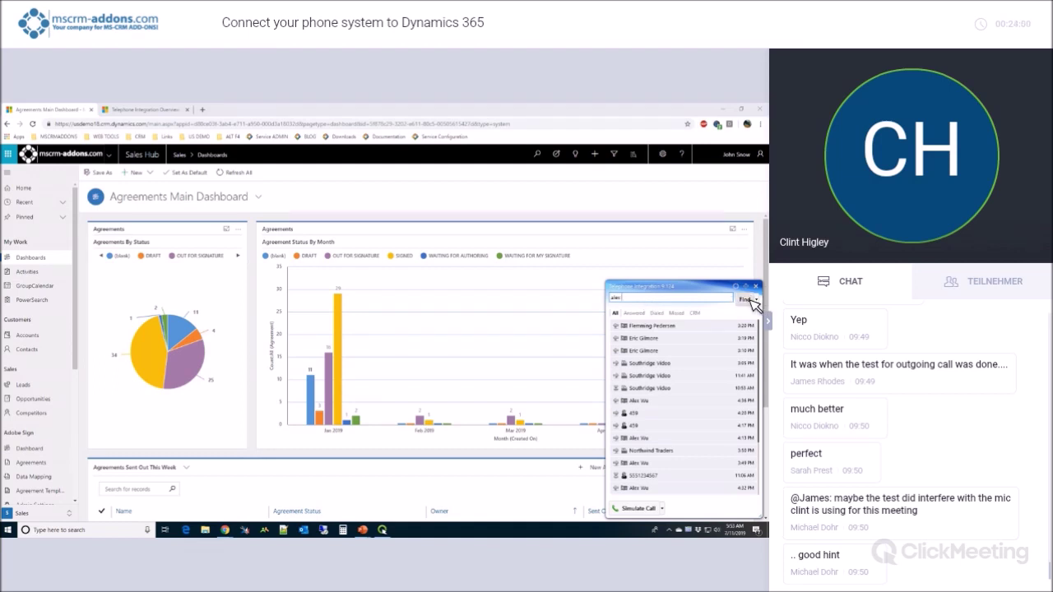
{"action": "left_click", "coordinate": [749, 299]}
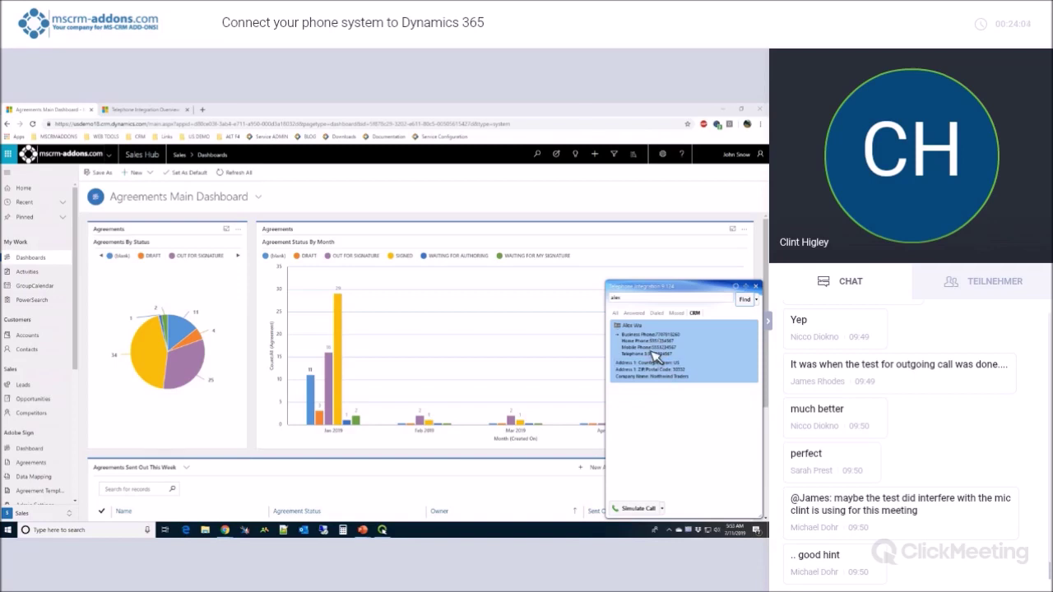
{"action": "right_click", "coordinate": [695, 529]}
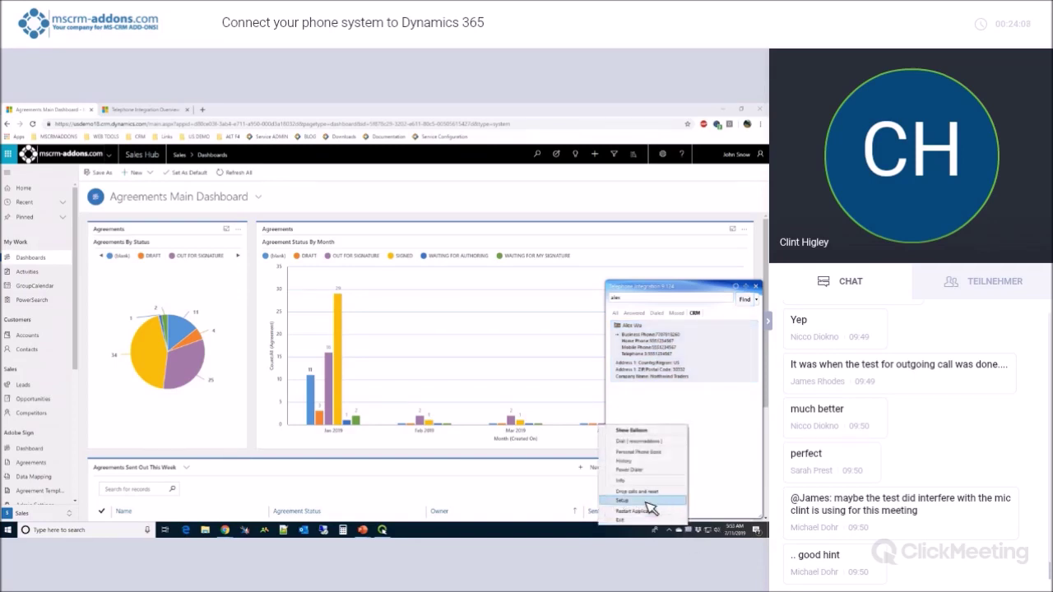
{"action": "left_click", "coordinate": [663, 491]}
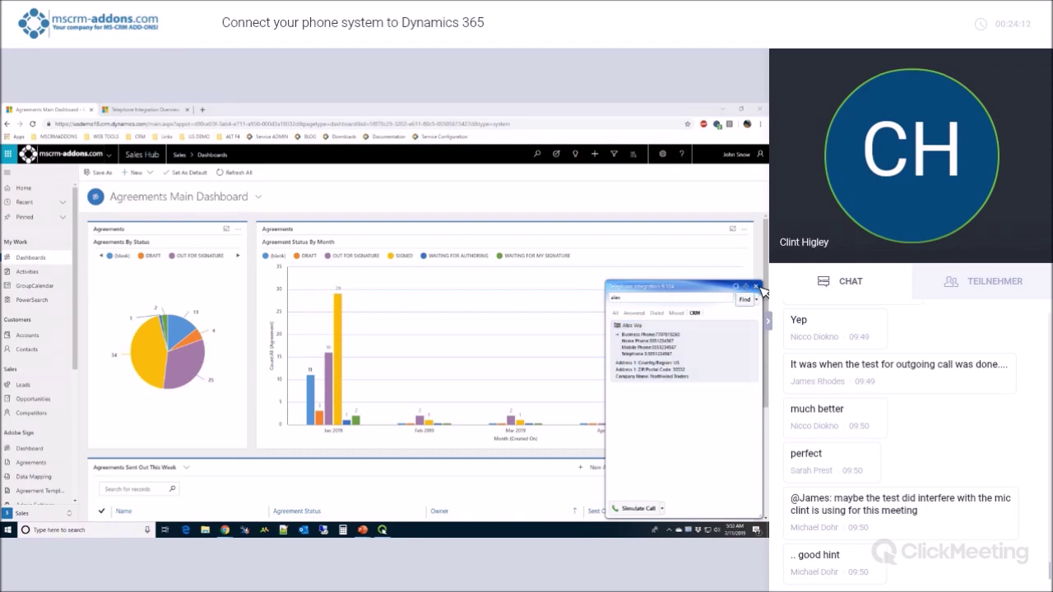
Close the Telephone Integration call list and the Setup dialog's General settings.
{"action": "left_click", "coordinate": [755, 286]}
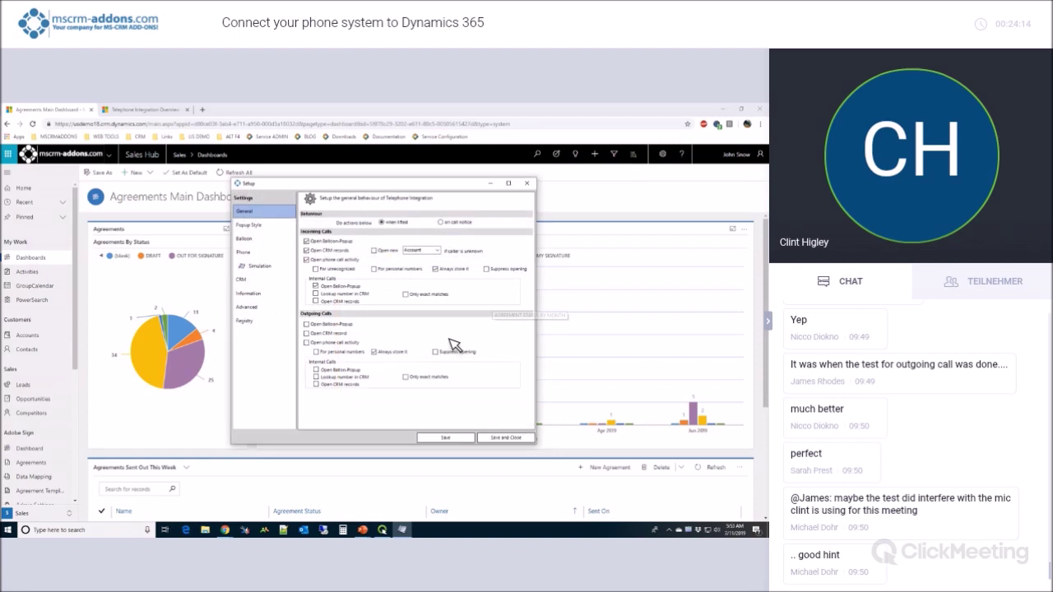
{"action": "left_click", "coordinate": [23, 175]}
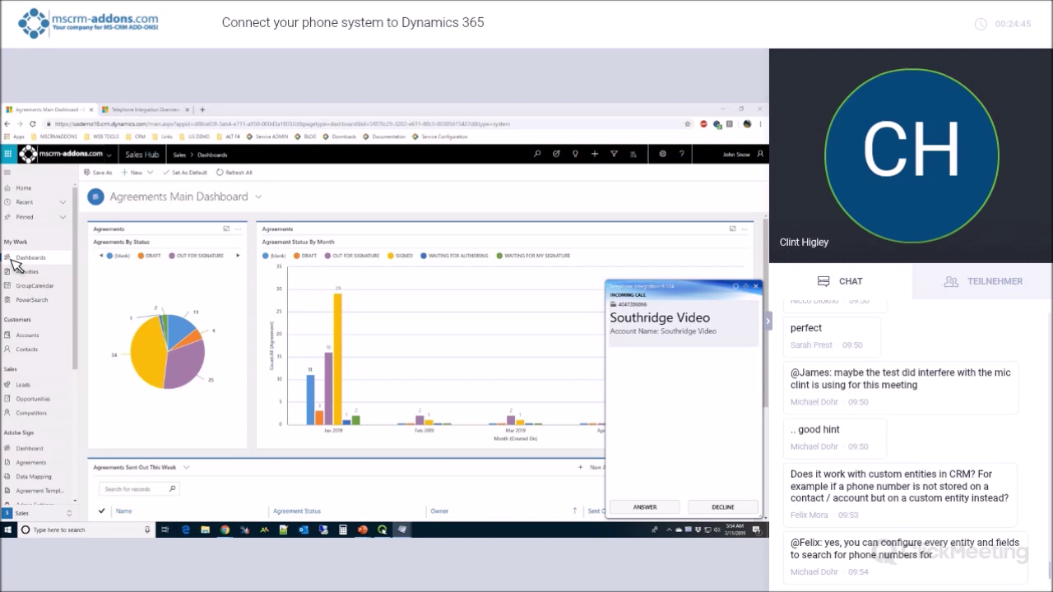
Answer the incoming Southridge Video call to open a prefilled New Phone Call record.
{"action": "left_click", "coordinate": [673, 341]}
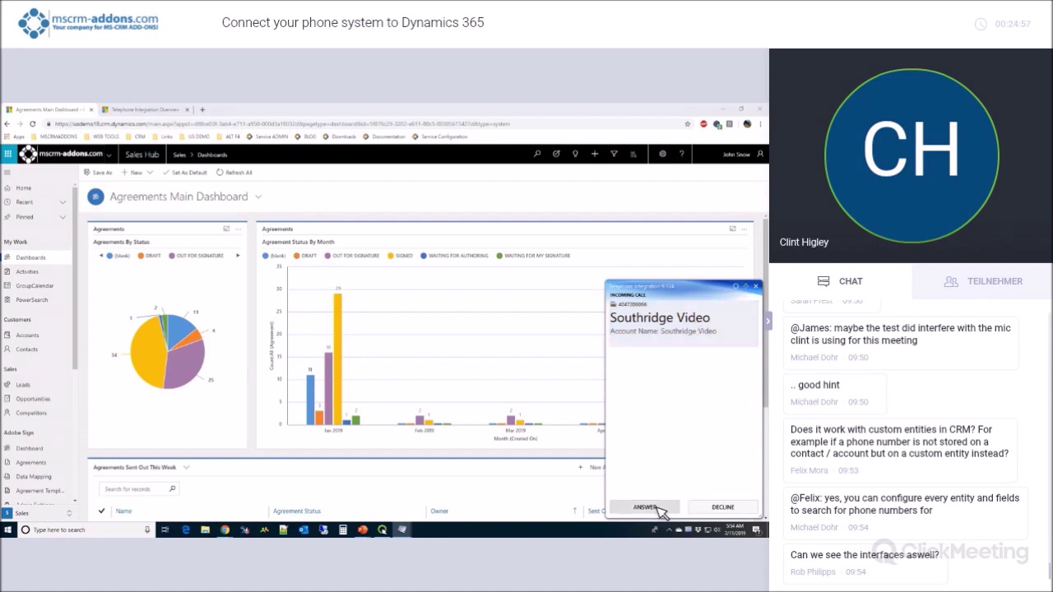
{"action": "left_click", "coordinate": [696, 329]}
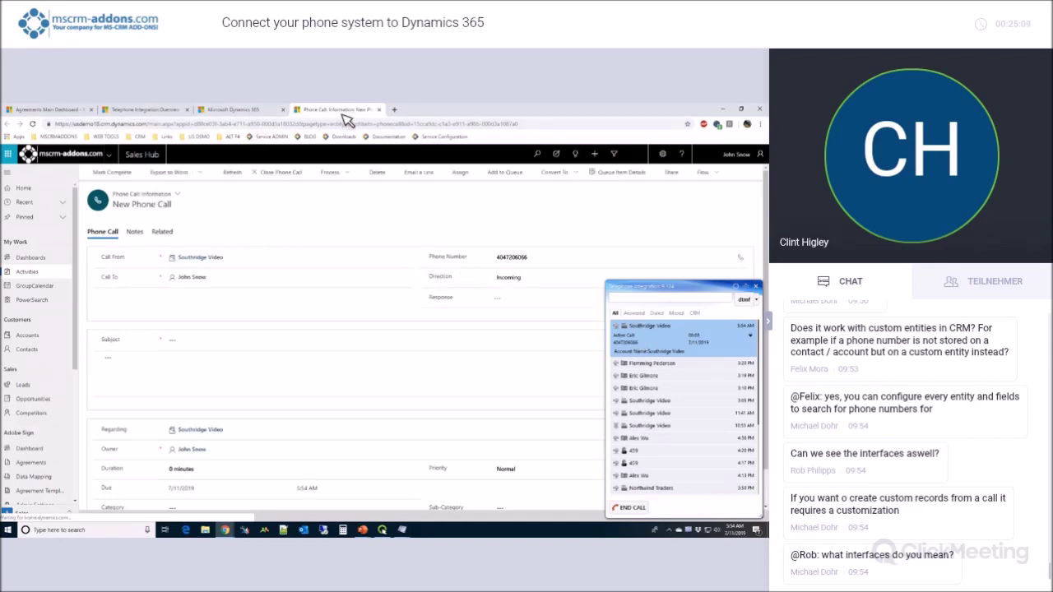
{"action": "left_click", "coordinate": [254, 113]}
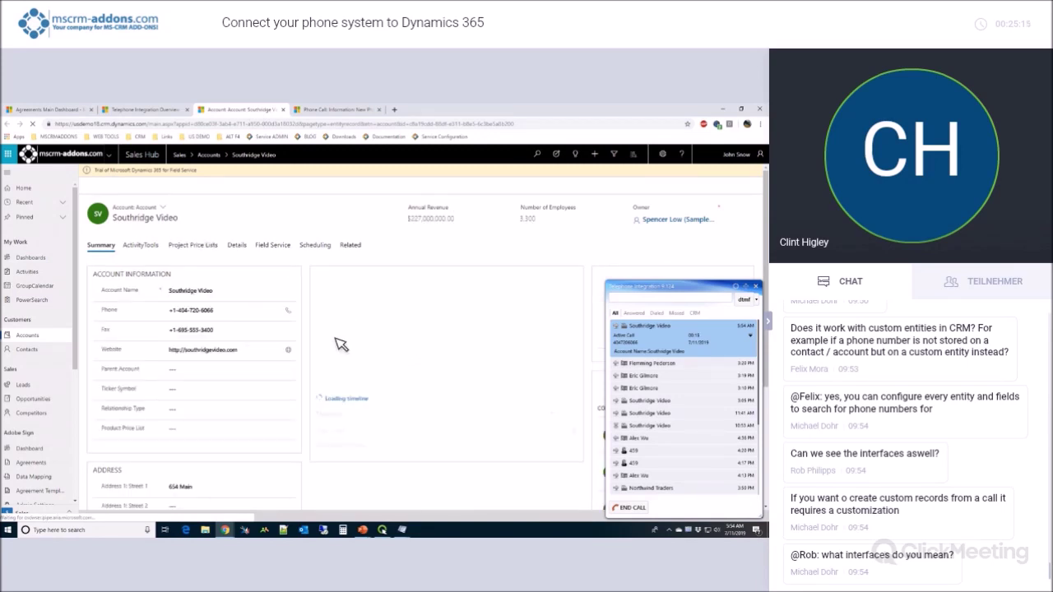
{"action": "left_click", "coordinate": [282, 403]}
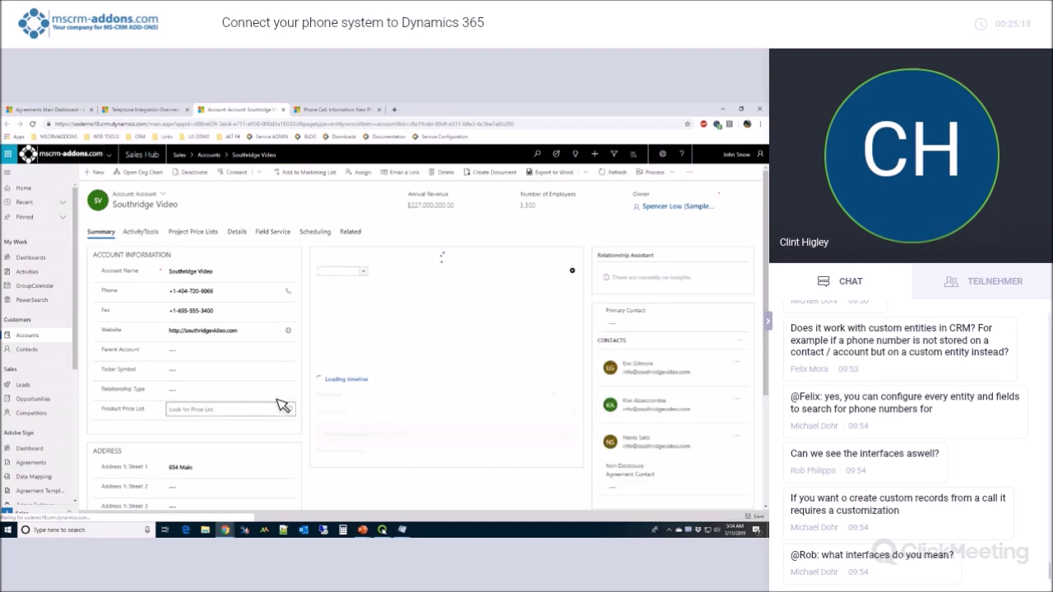
{"action": "left_click", "coordinate": [339, 110]}
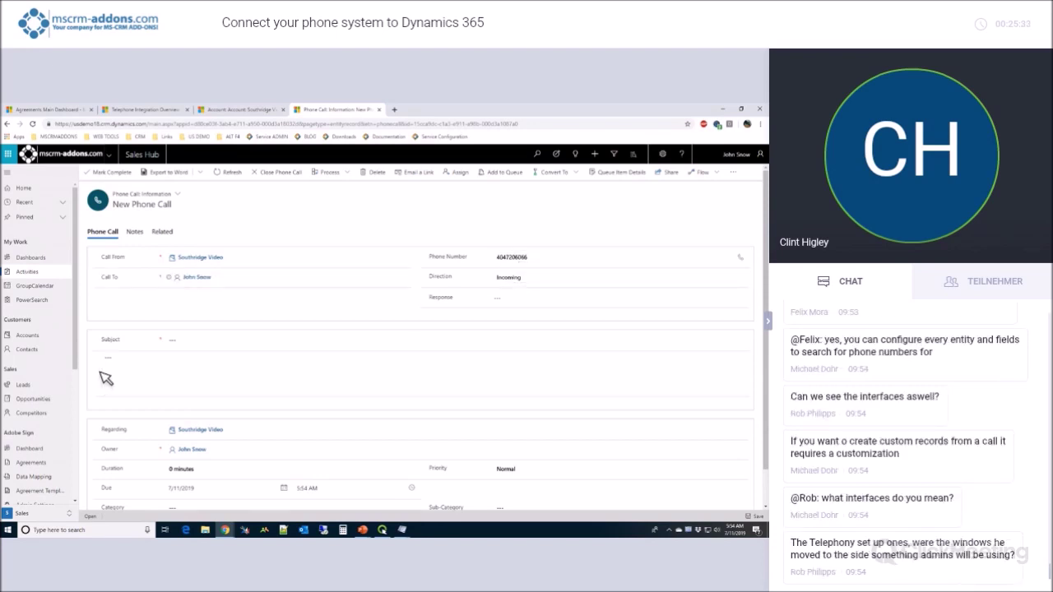
Give the phone call the subject 'Late video' and a description saying Finding Nemo must be returned.
{"action": "left_click", "coordinate": [187, 347]}
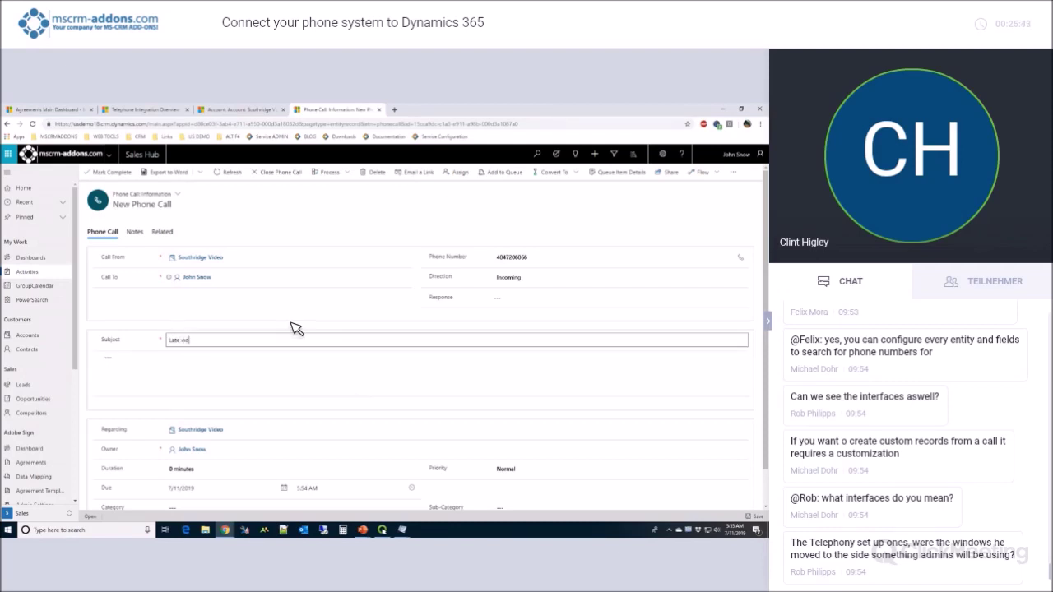
{"action": "key", "text": "Tab"}
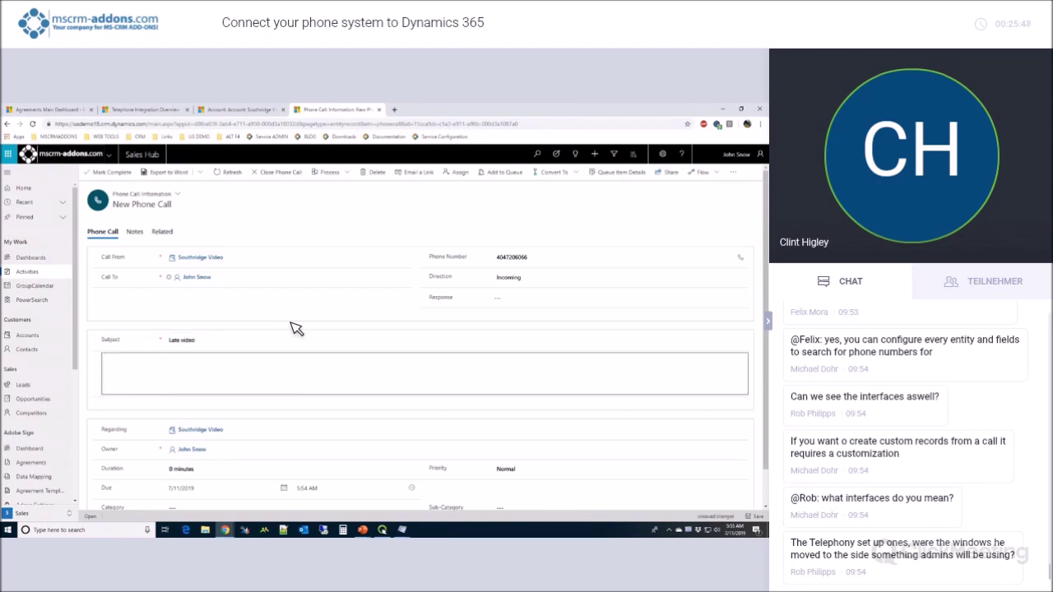
{"action": "type", "text": "Micha"}
{"action": "key", "text": "BackSpace"}
{"action": "key", "text": "BackSpace"}
{"action": "key", "text": "BackSpace"}
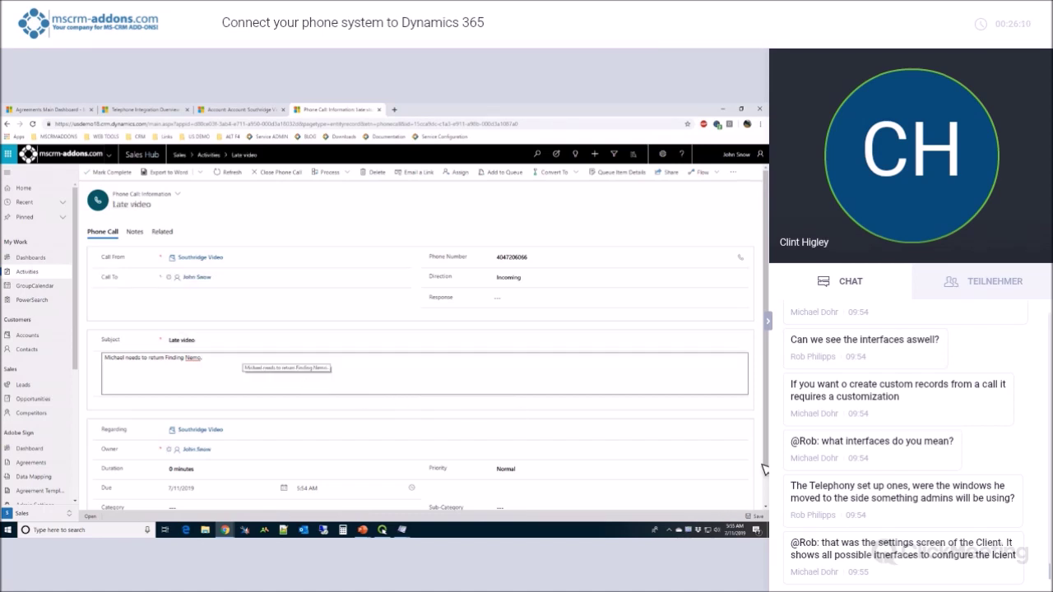
{"action": "left_click", "coordinate": [685, 532]}
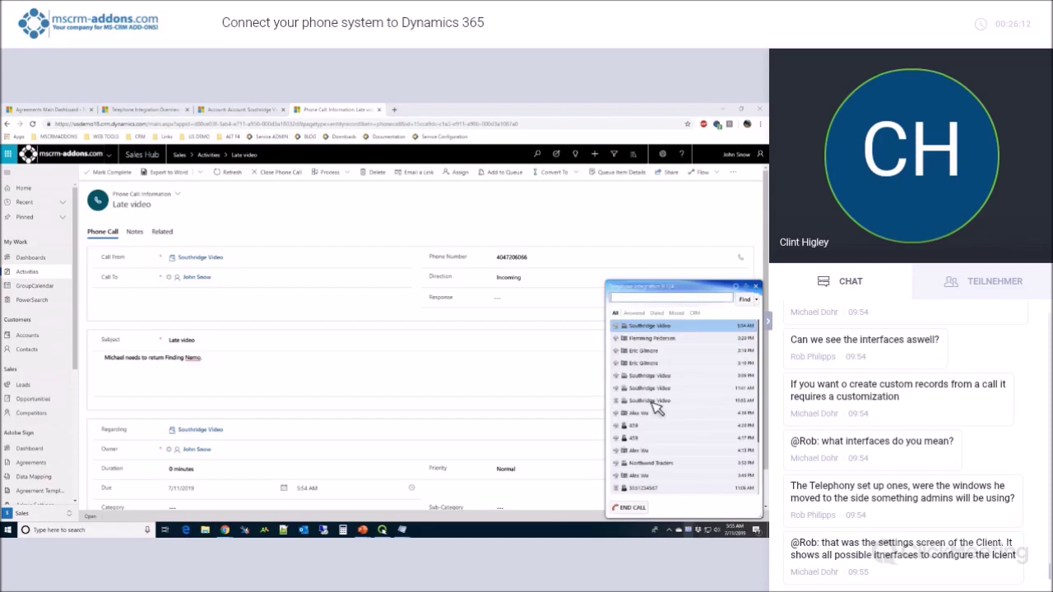
End the Southridge Video call, close the call list, and check the account timeline for the logged call.
{"action": "left_click", "coordinate": [640, 506]}
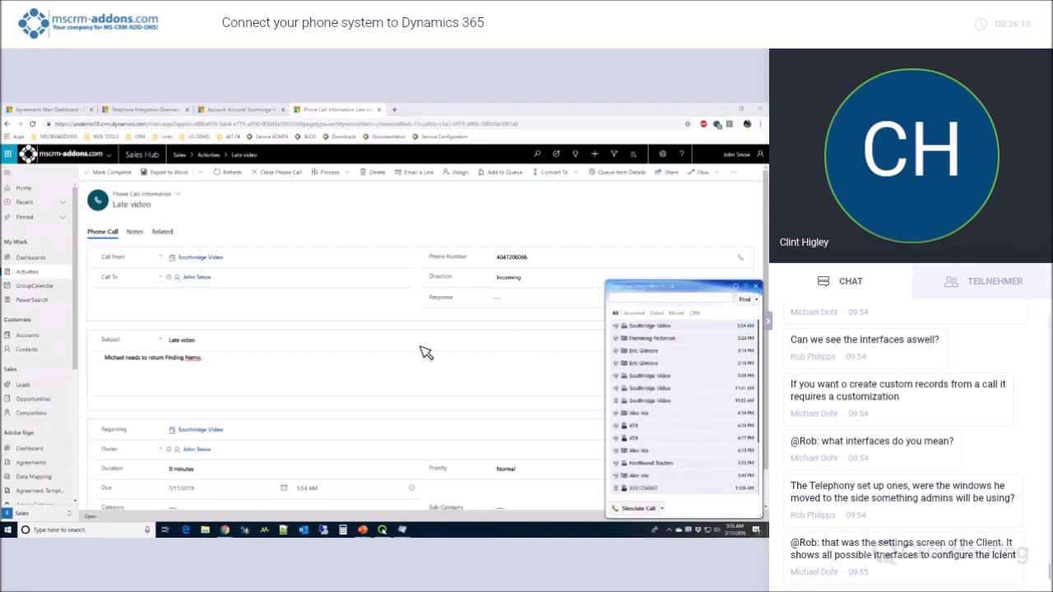
{"action": "left_click", "coordinate": [292, 223]}
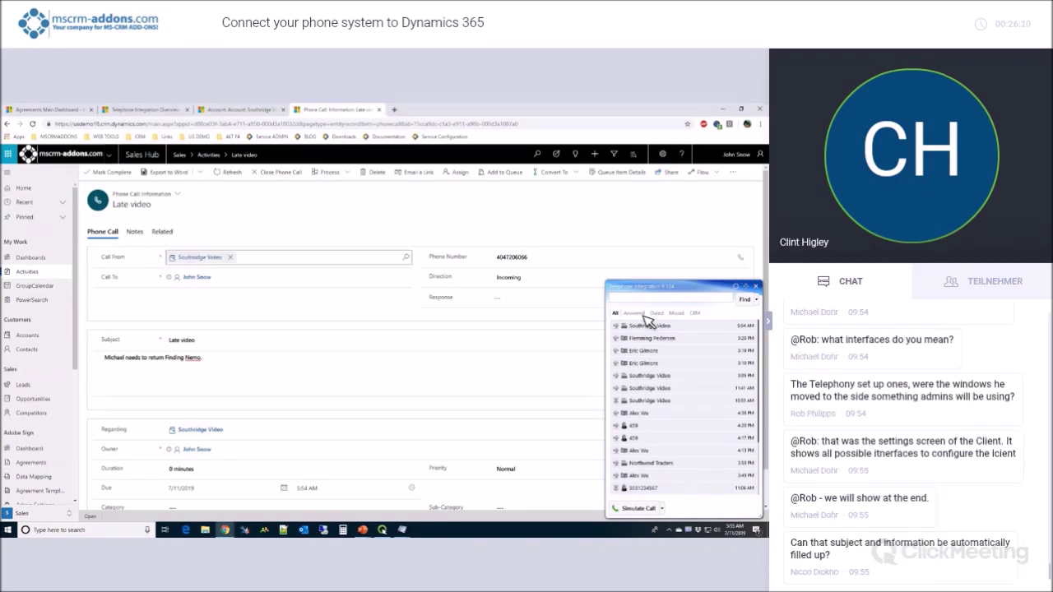
{"action": "left_click", "coordinate": [757, 287]}
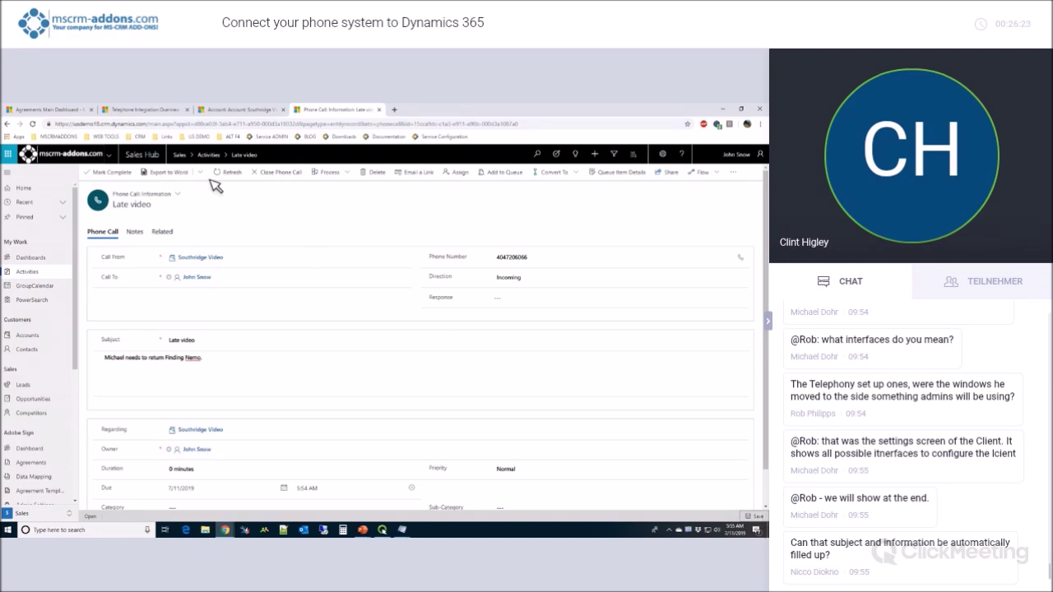
{"action": "left_click", "coordinate": [243, 112]}
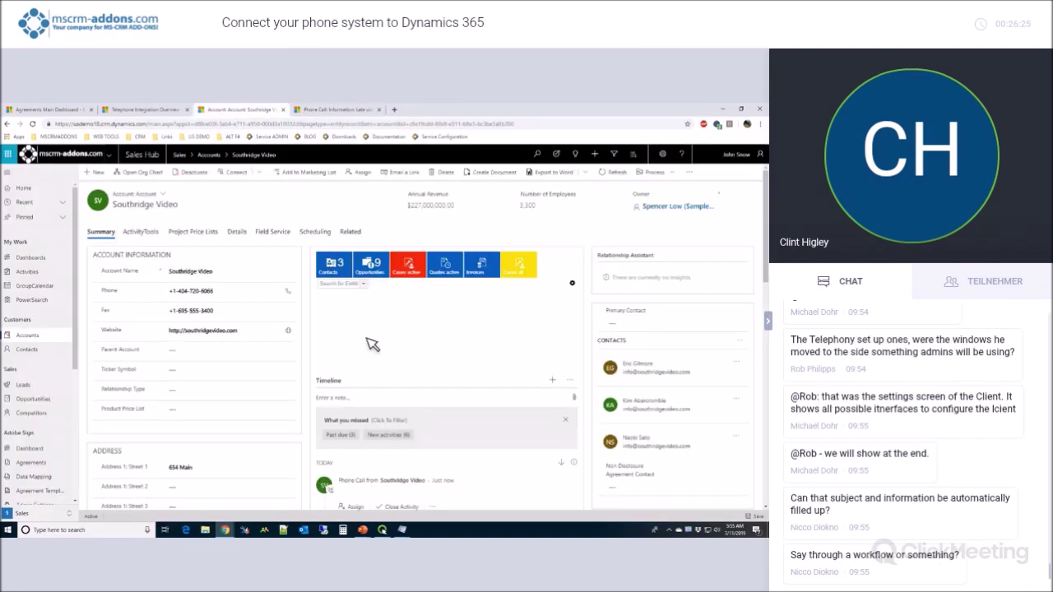
{"action": "scroll", "coordinate": [419, 436], "scroll_direction": "down", "scroll_amount": 2}
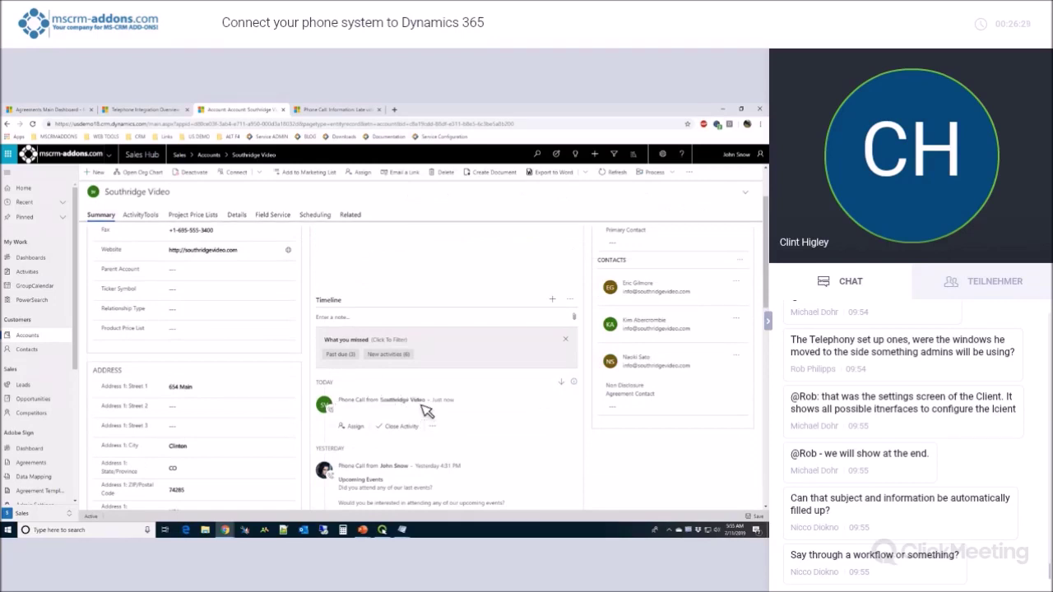
{"action": "scroll", "coordinate": [432, 412], "scroll_direction": "up", "scroll_amount": 2}
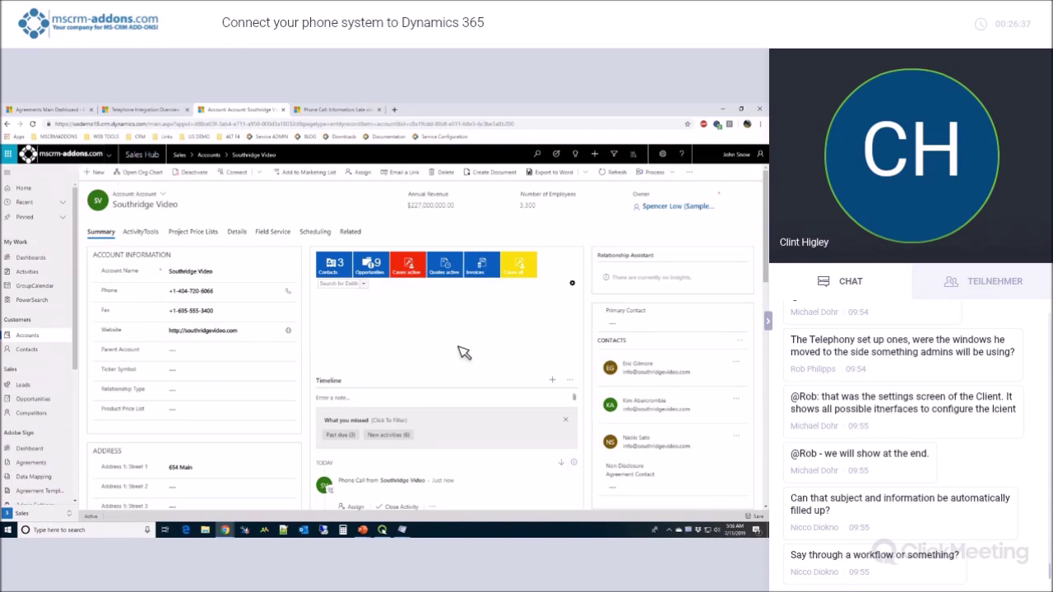
Create a new contact from the latest Southridge Video call's context menu.
{"action": "left_click", "coordinate": [695, 530]}
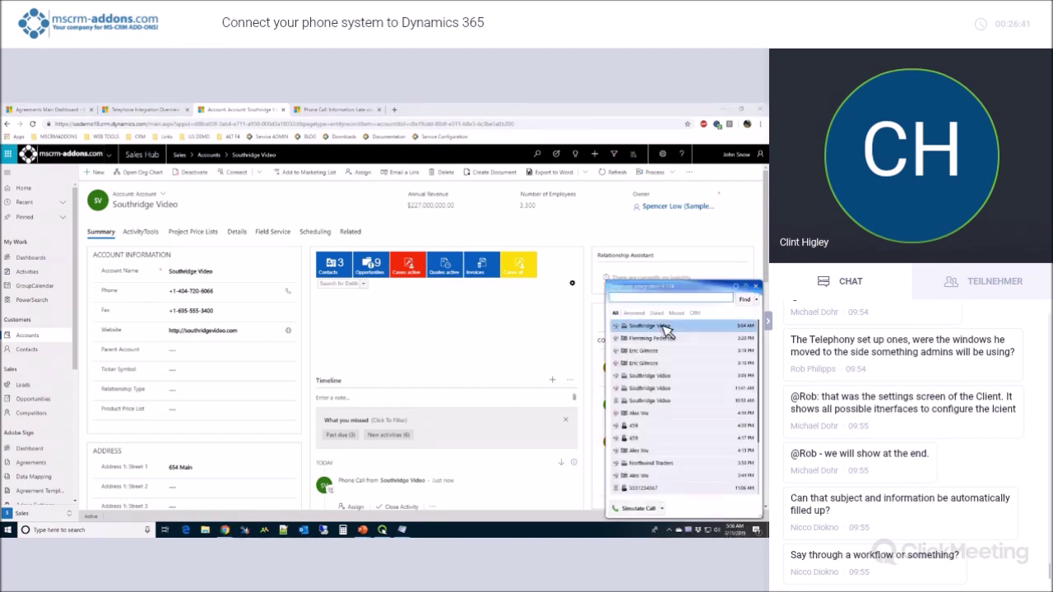
{"action": "left_click", "coordinate": [667, 333]}
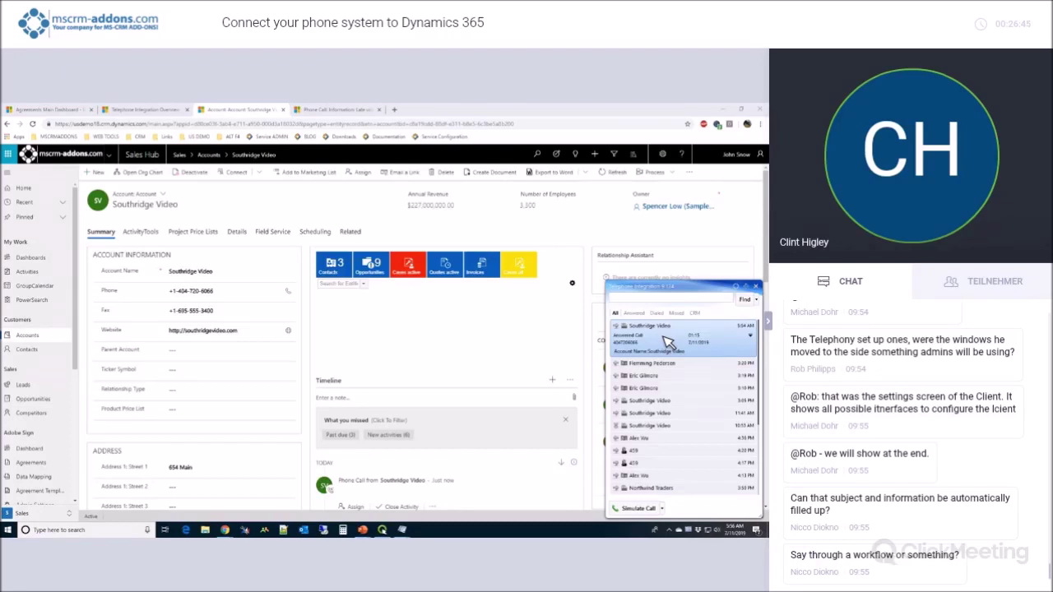
{"action": "right_click", "coordinate": [663, 336]}
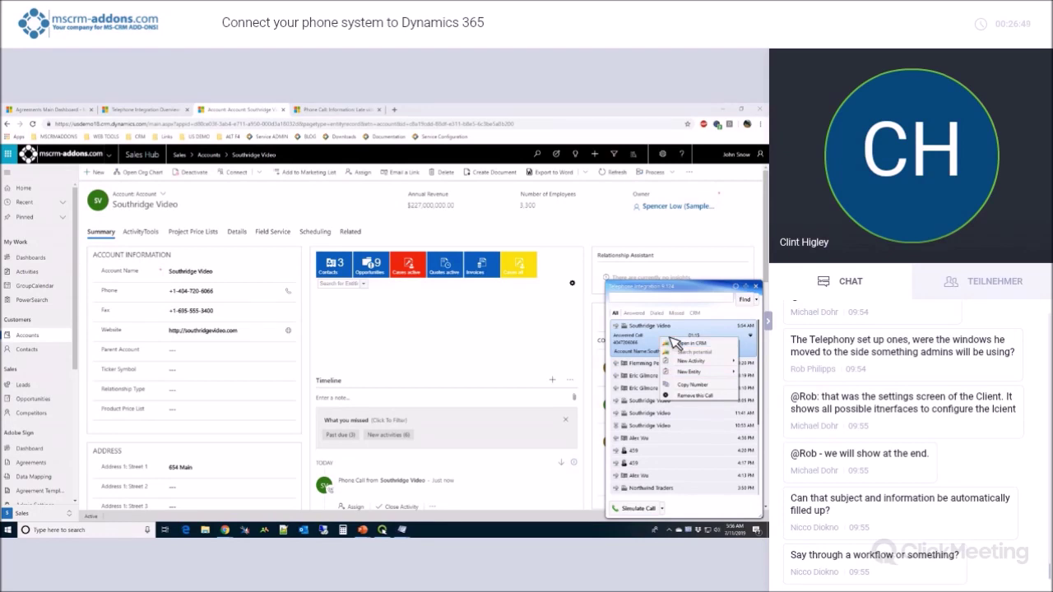
{"action": "mouse_move", "coordinate": [684, 362]}
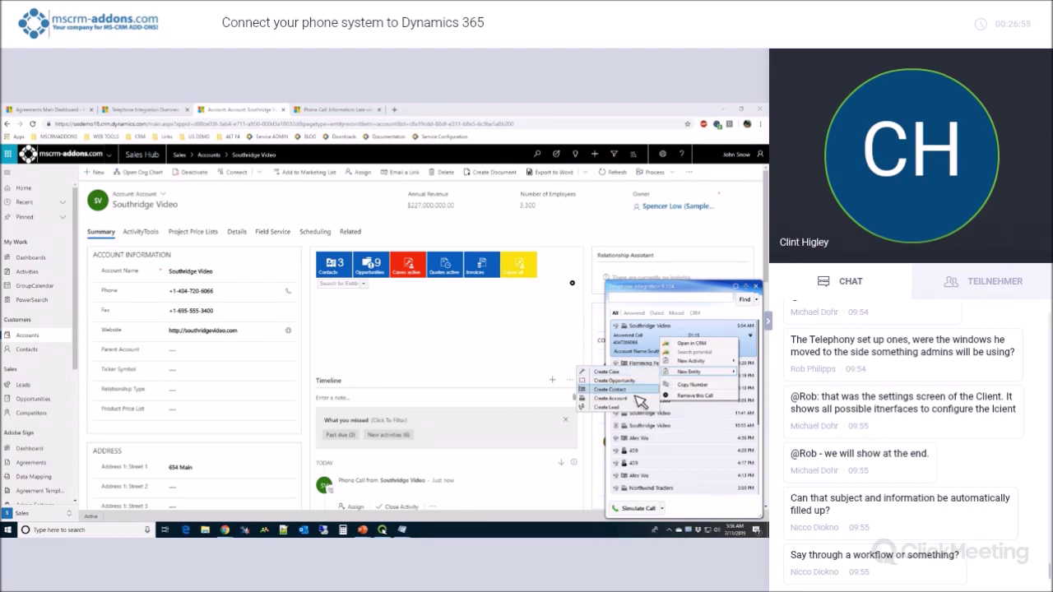
{"action": "left_click", "coordinate": [635, 392]}
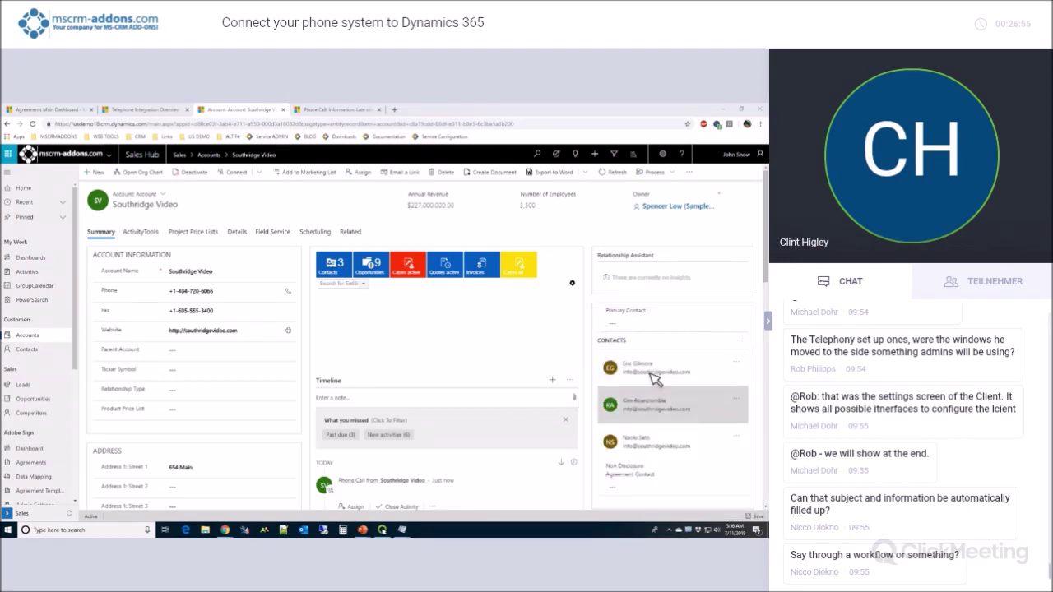
Start a new Task activity from the Southridge Video call via New Activity > Task.
{"action": "left_click", "coordinate": [691, 530]}
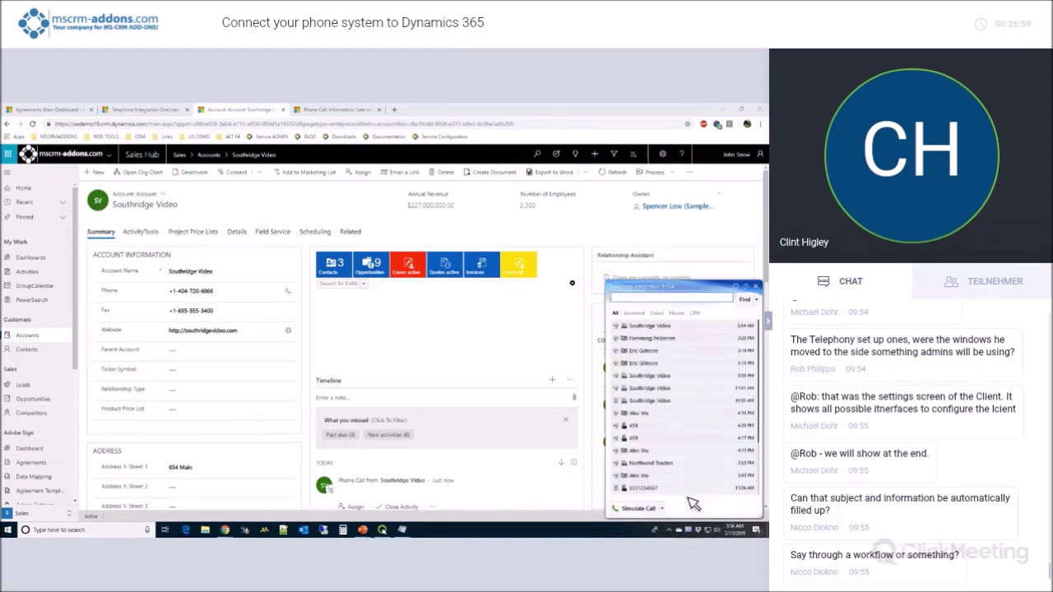
{"action": "left_click", "coordinate": [663, 336]}
{"action": "right_click", "coordinate": [657, 332]}
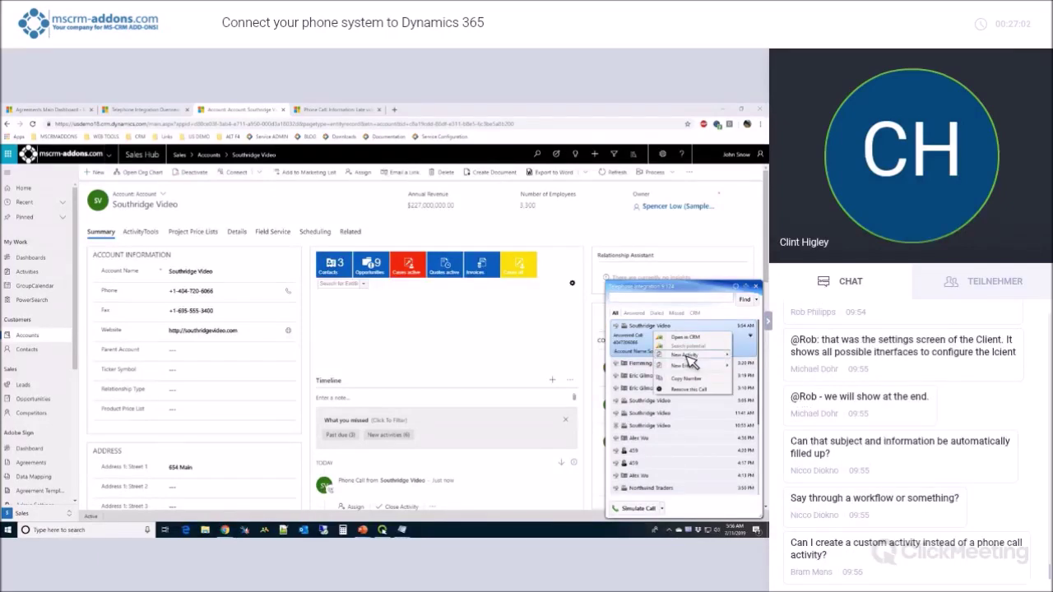
{"action": "mouse_move", "coordinate": [689, 362]}
{"action": "left_click", "coordinate": [634, 365]}
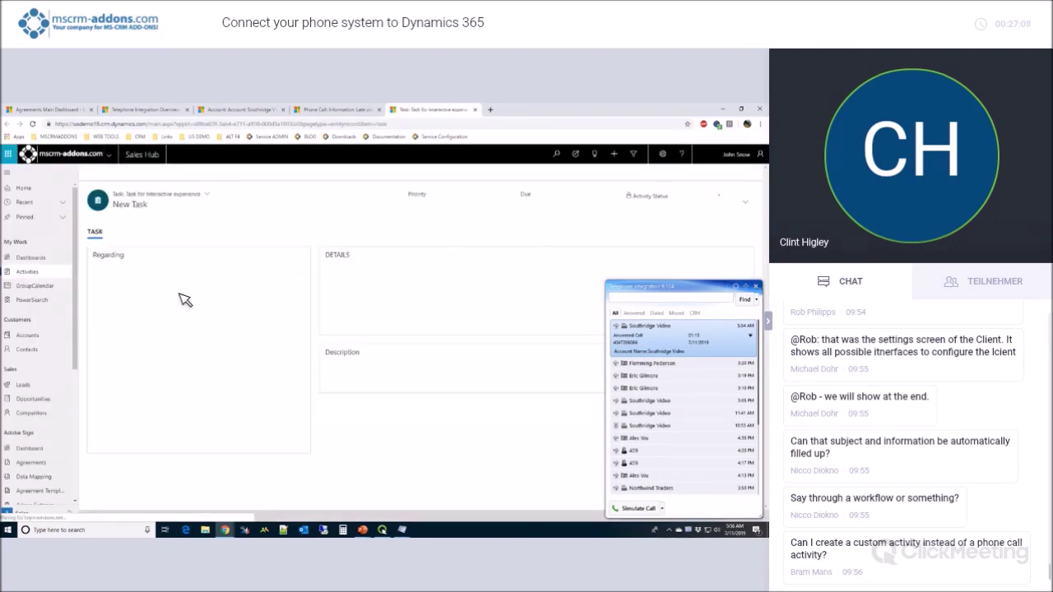
Title the task 'Return Video', assign another user as owner, save it, and return to the account.
{"action": "left_click", "coordinate": [430, 276]}
{"action": "type", "text": "Re"}
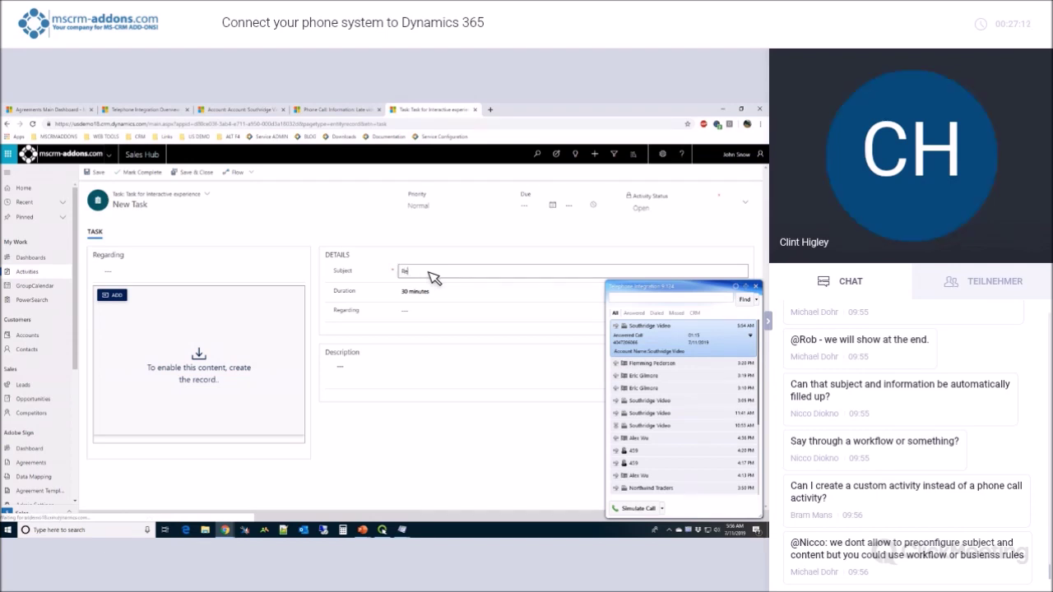
{"action": "type", "text": "turn Video"}
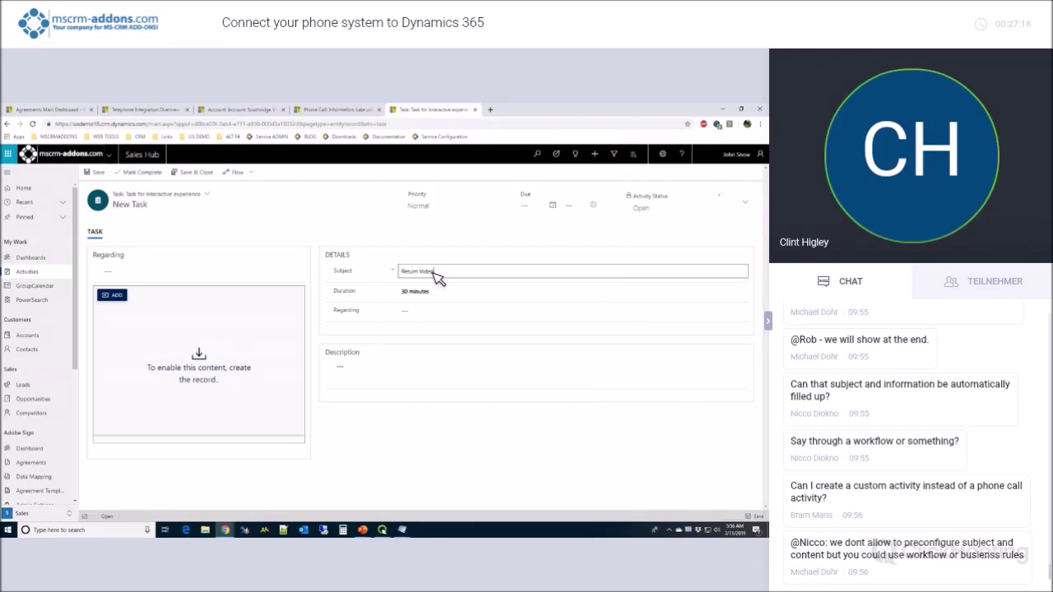
{"action": "left_click", "coordinate": [745, 201]}
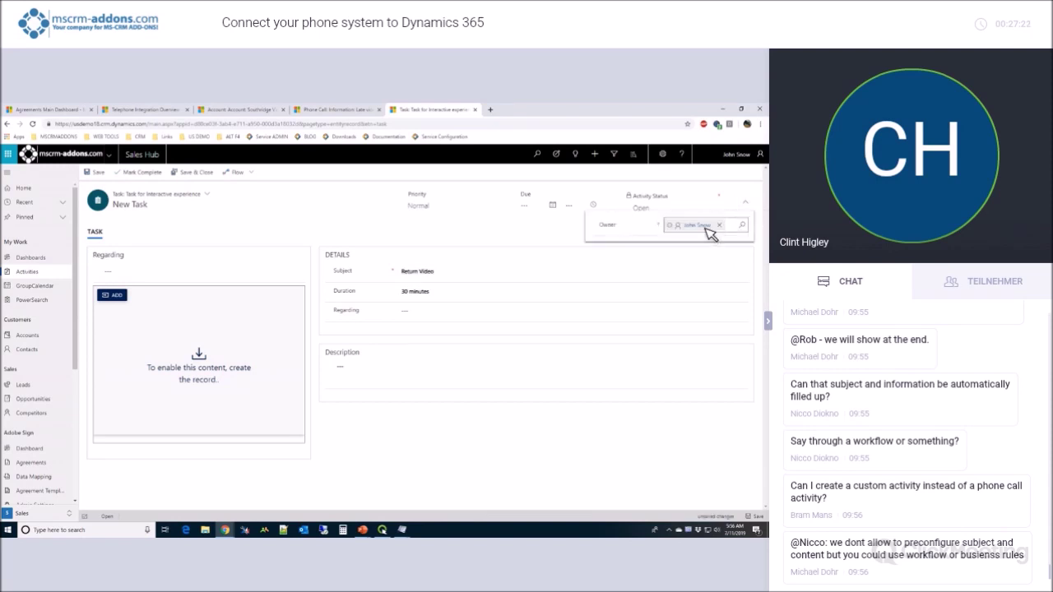
{"action": "left_click", "coordinate": [718, 225]}
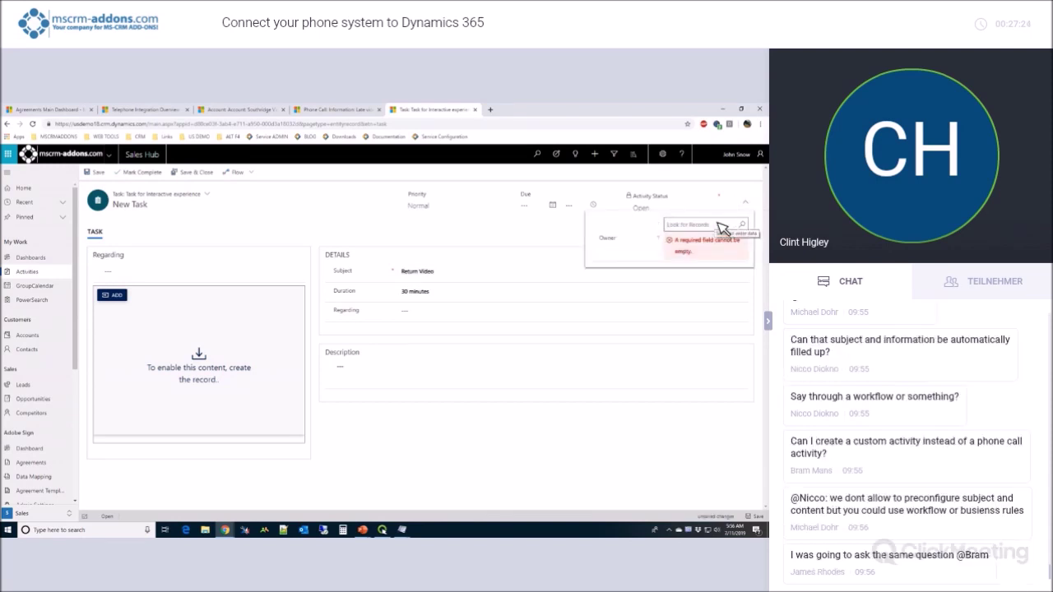
{"action": "type", "text": "Michael"}
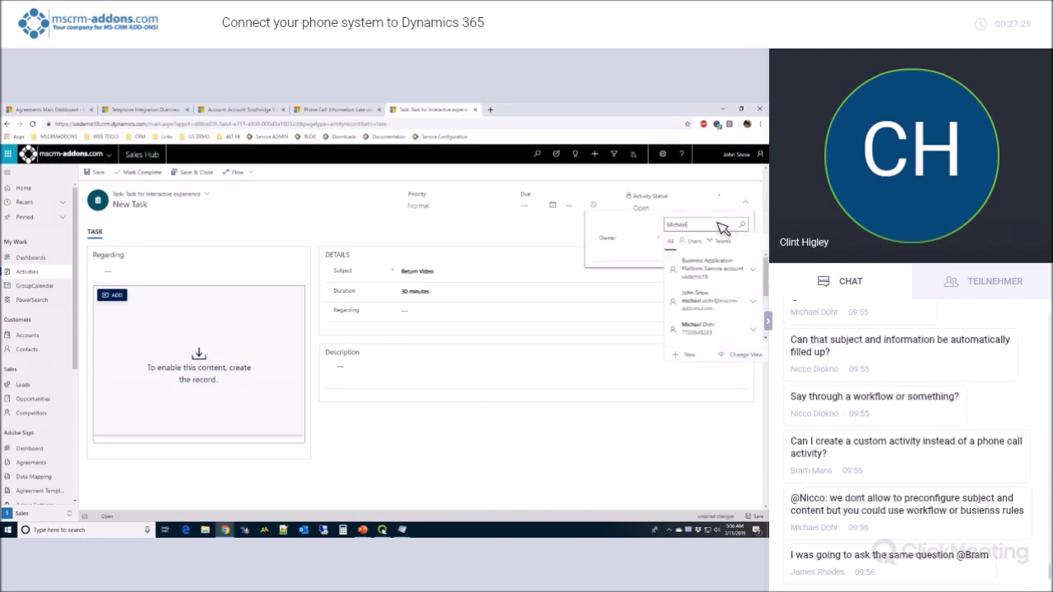
{"action": "left_click", "coordinate": [684, 297]}
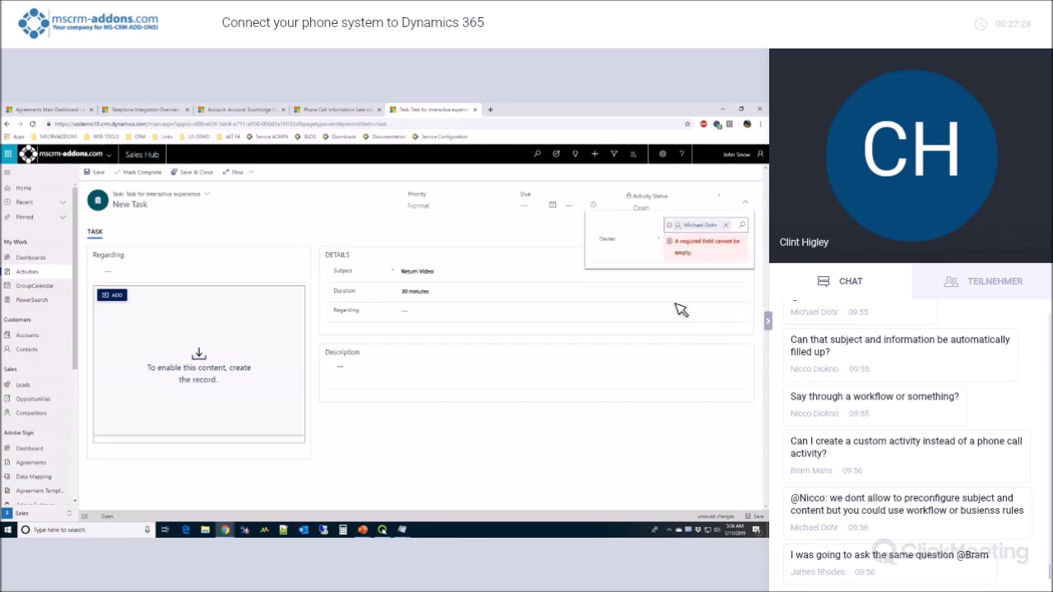
{"action": "left_click", "coordinate": [748, 515]}
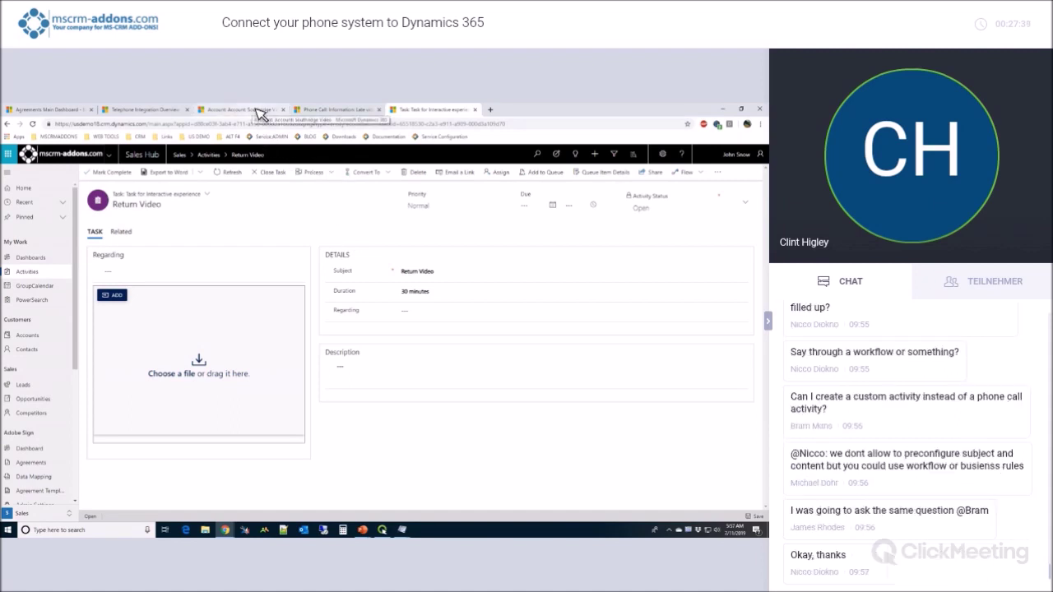
{"action": "left_click", "coordinate": [256, 109]}
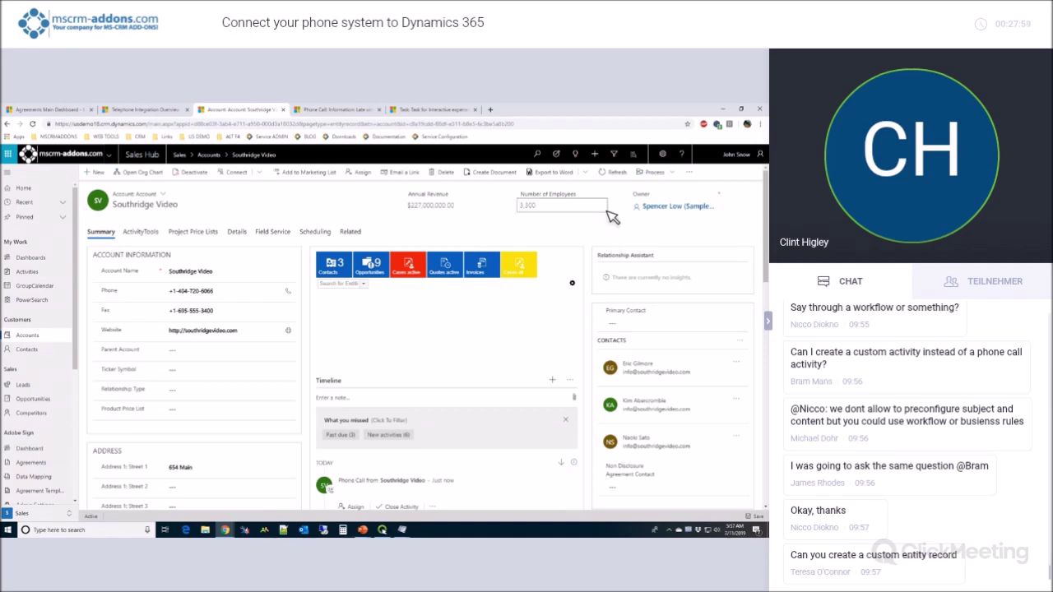
Call a Southridge Video contact's home phone number from the account's Call Number list.
{"action": "left_click", "coordinate": [691, 175]}
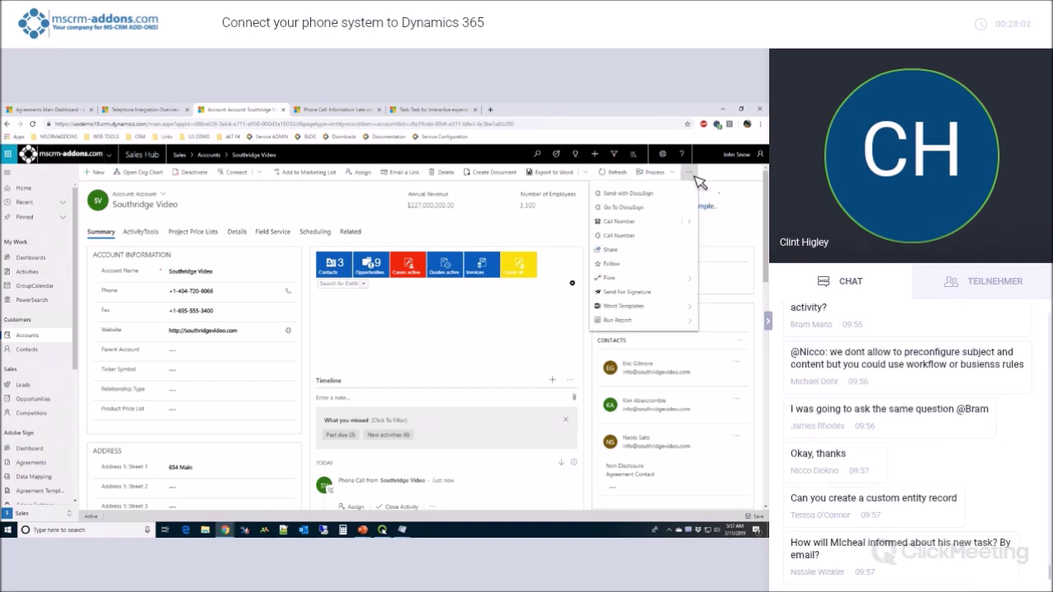
{"action": "left_click", "coordinate": [627, 222]}
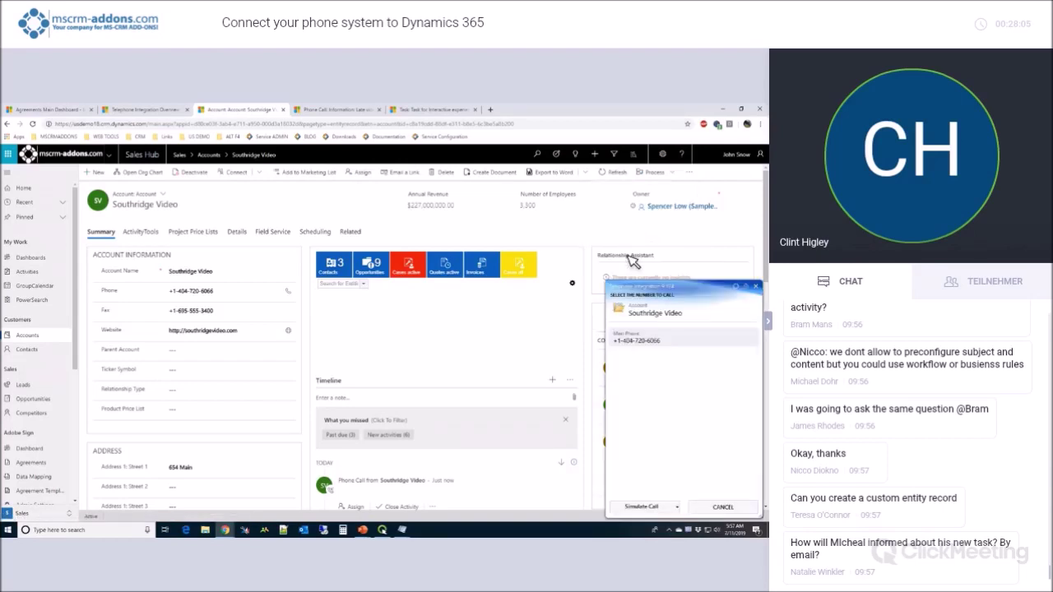
{"action": "left_click", "coordinate": [632, 337]}
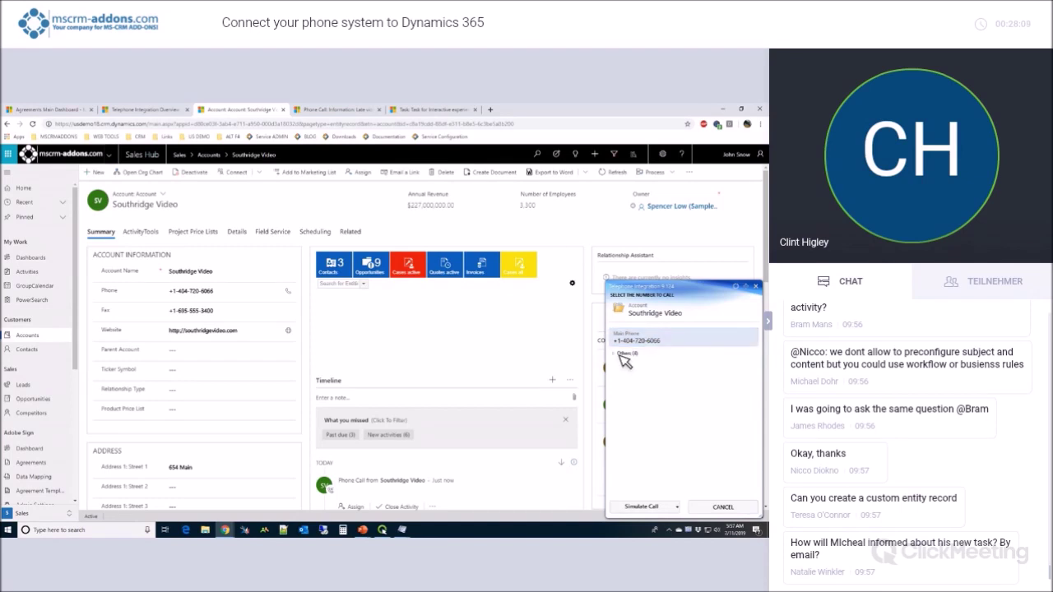
{"action": "left_click", "coordinate": [623, 354]}
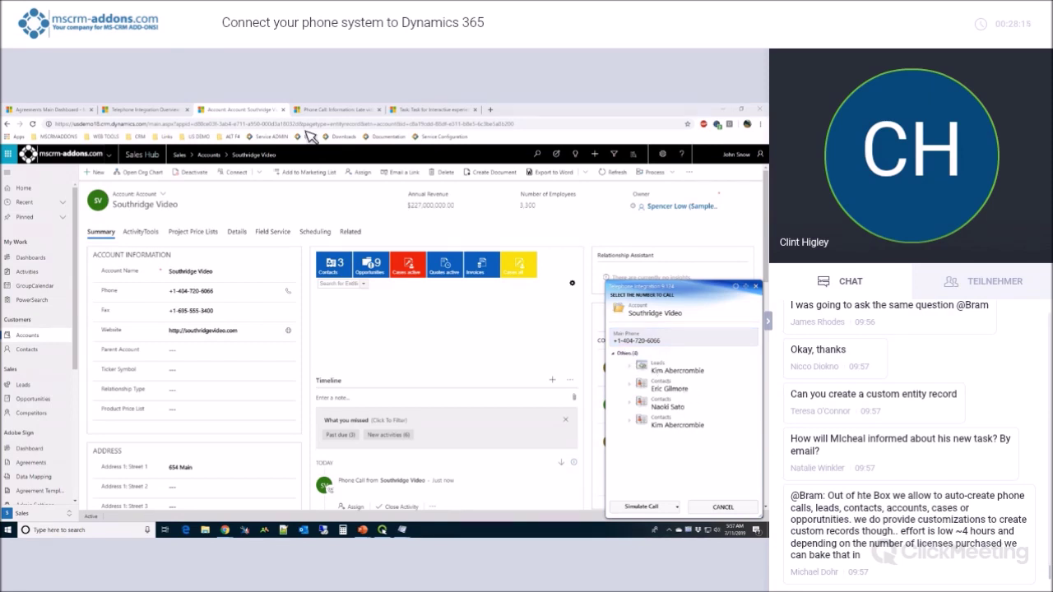
{"action": "left_click", "coordinate": [634, 382]}
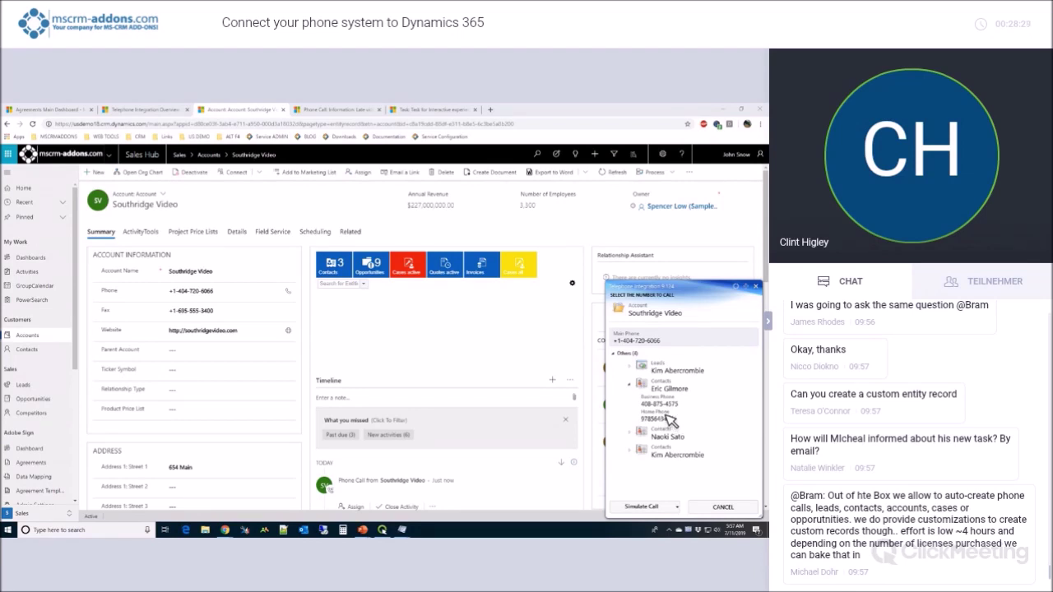
{"action": "left_click", "coordinate": [671, 419]}
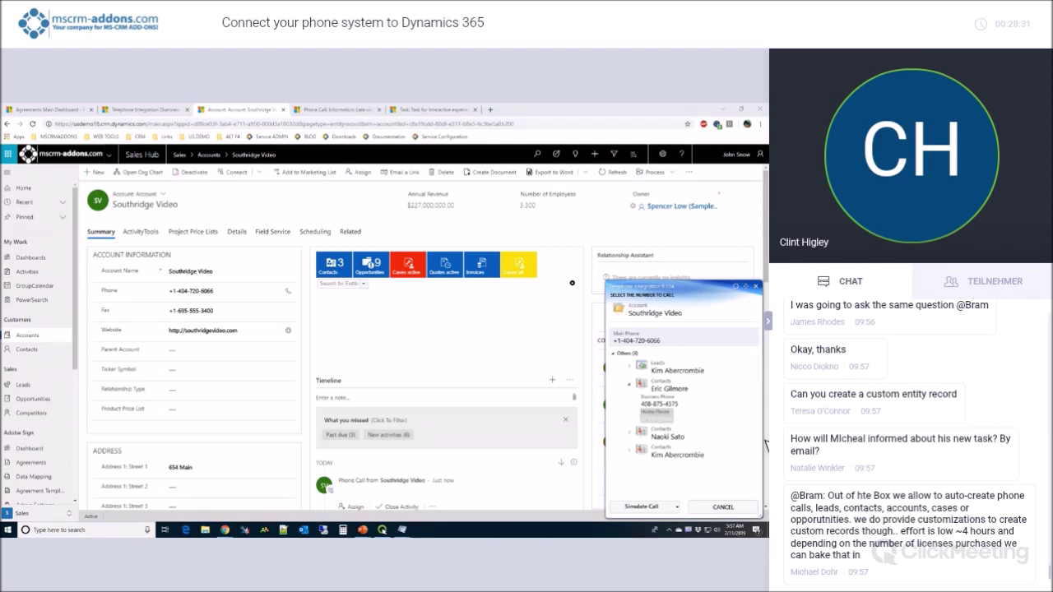
{"action": "left_click", "coordinate": [668, 421]}
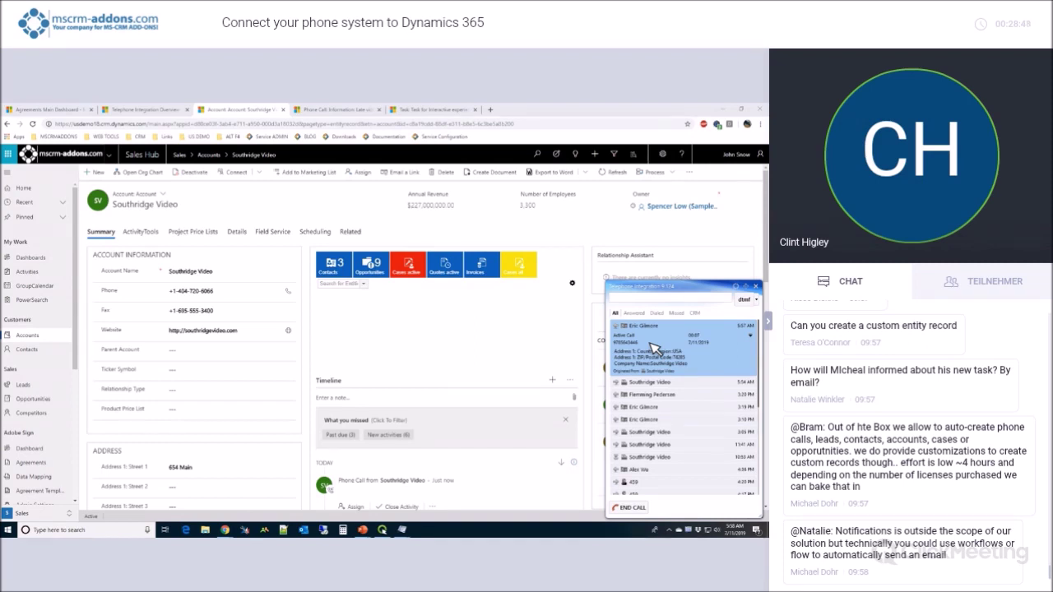
Create a Phone Call activity from the active outgoing call via New Activity > Phone Call.
{"action": "right_click", "coordinate": [649, 343]}
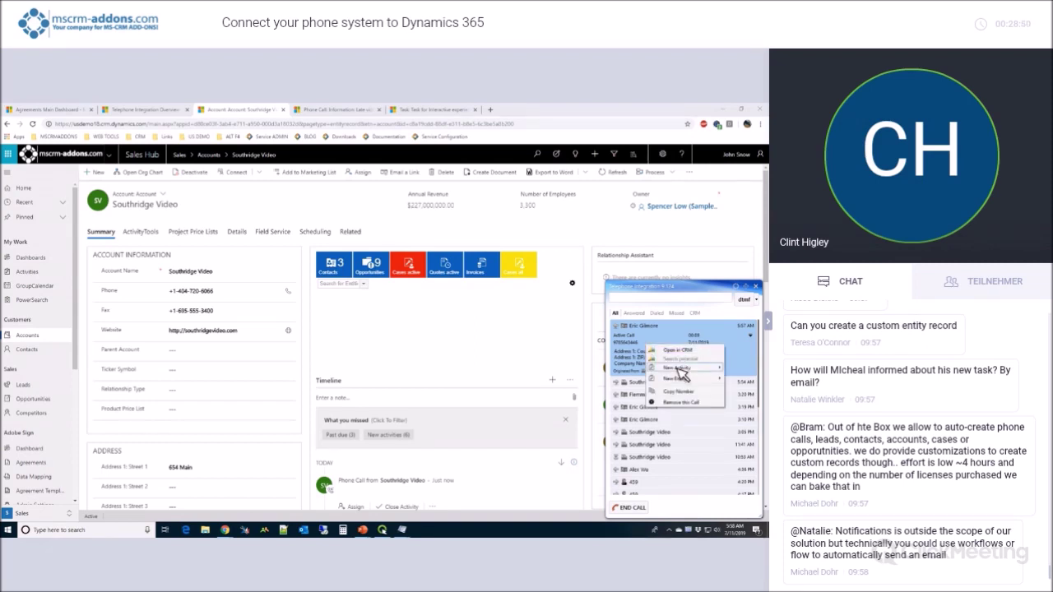
{"action": "mouse_move", "coordinate": [680, 370]}
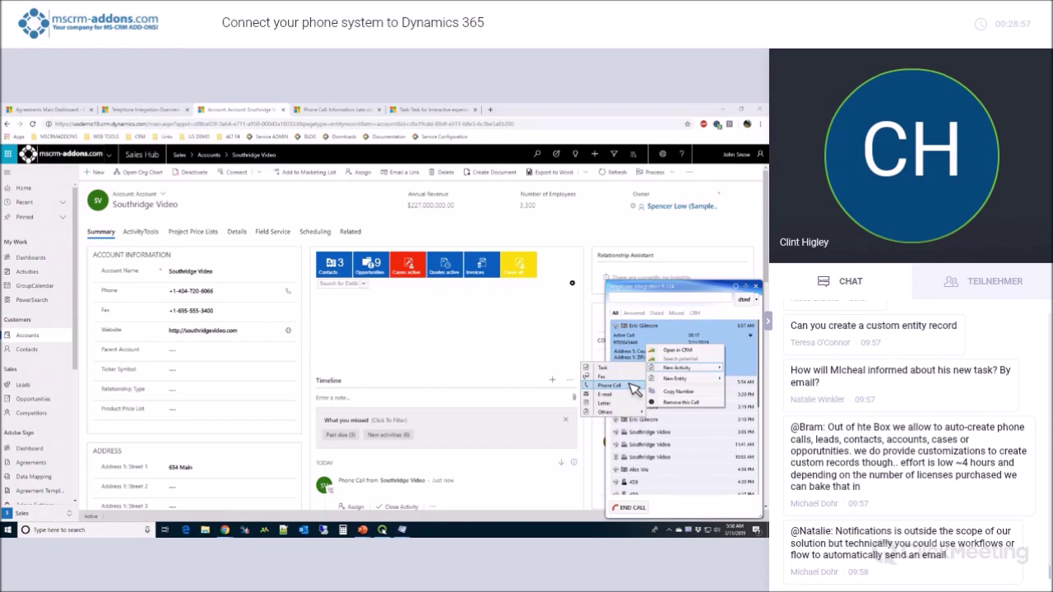
{"action": "left_click", "coordinate": [630, 384]}
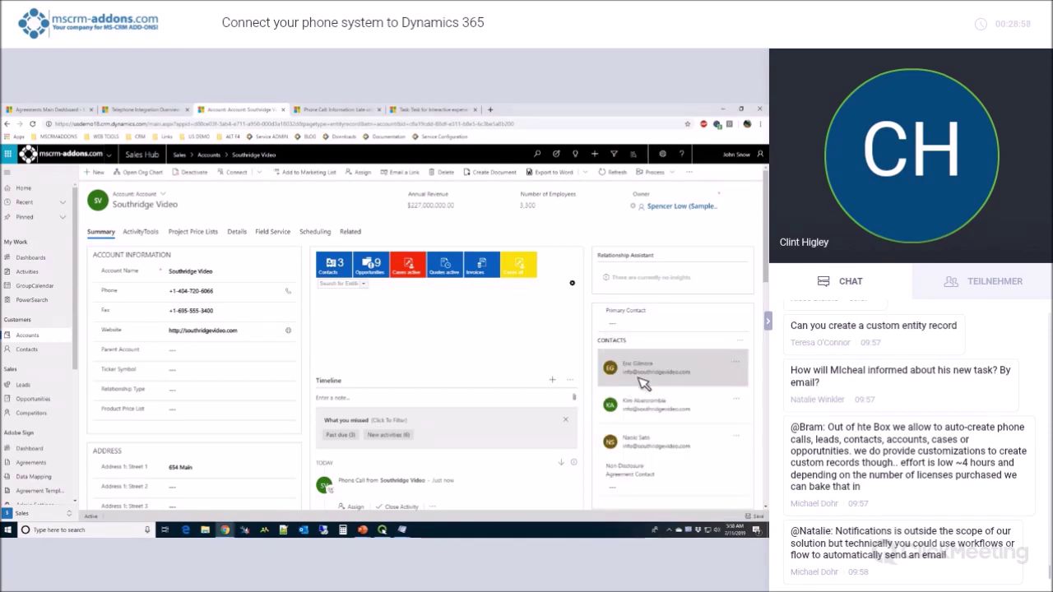
{"action": "left_click", "coordinate": [693, 532]}
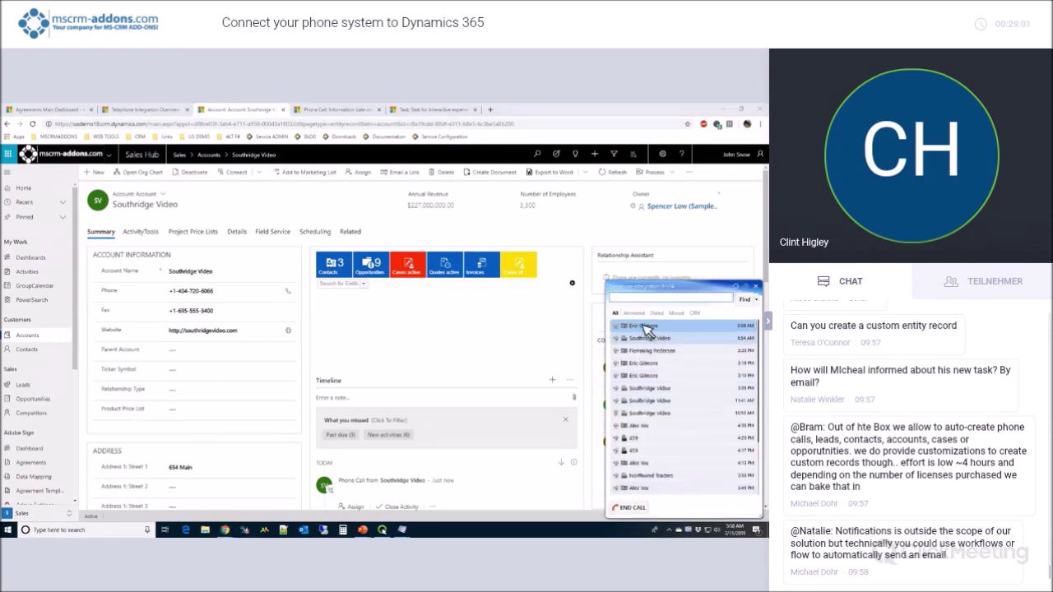
{"action": "right_click", "coordinate": [642, 332]}
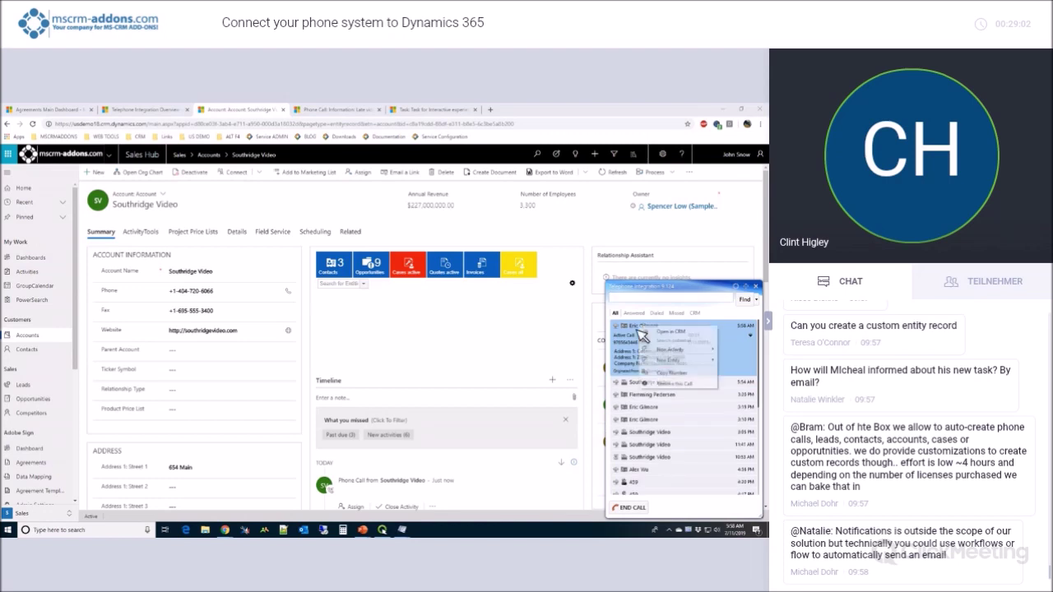
{"action": "mouse_move", "coordinate": [654, 353]}
{"action": "left_click", "coordinate": [605, 368]}
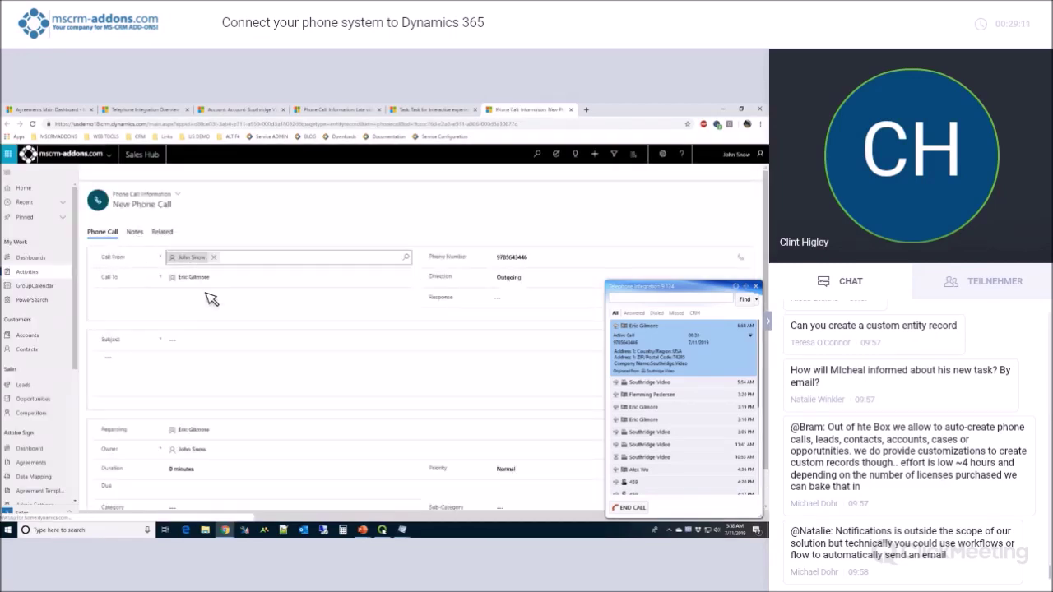
Enter a subject to call the contact about the returned video, correct the misspelled name, and save.
{"action": "left_click", "coordinate": [194, 286]}
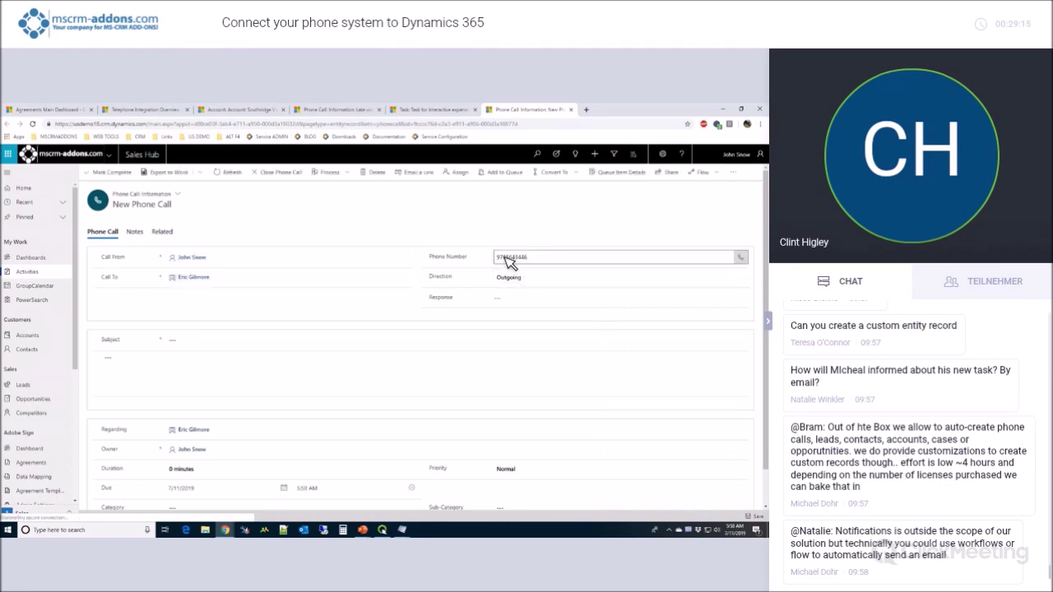
{"action": "left_click", "coordinate": [206, 348]}
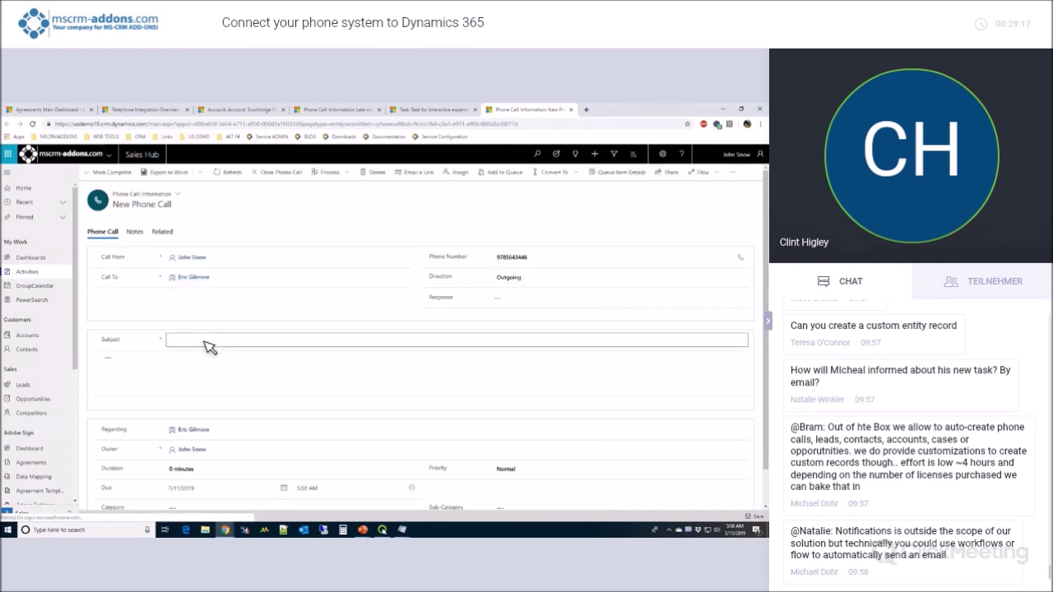
{"action": "type", "text": "Call and int"}
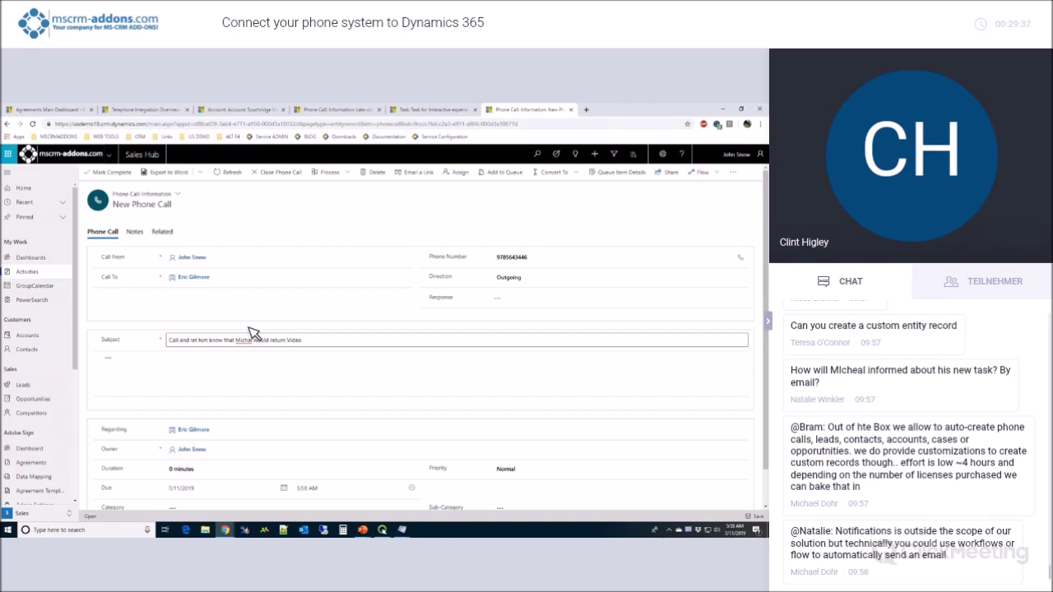
{"action": "right_click", "coordinate": [245, 340]}
{"action": "left_click", "coordinate": [274, 367]}
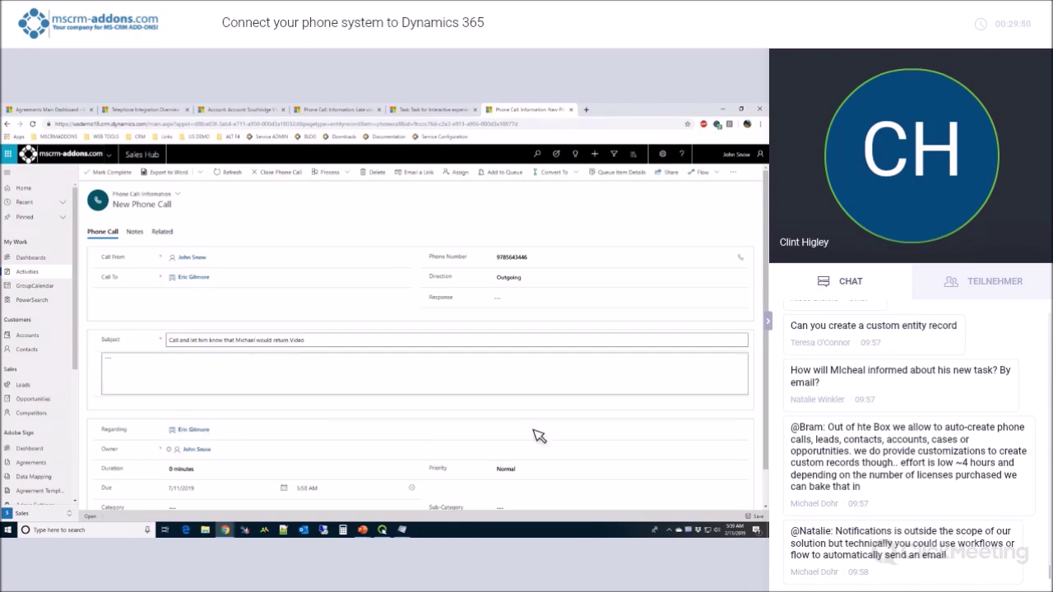
{"action": "left_click", "coordinate": [757, 516]}
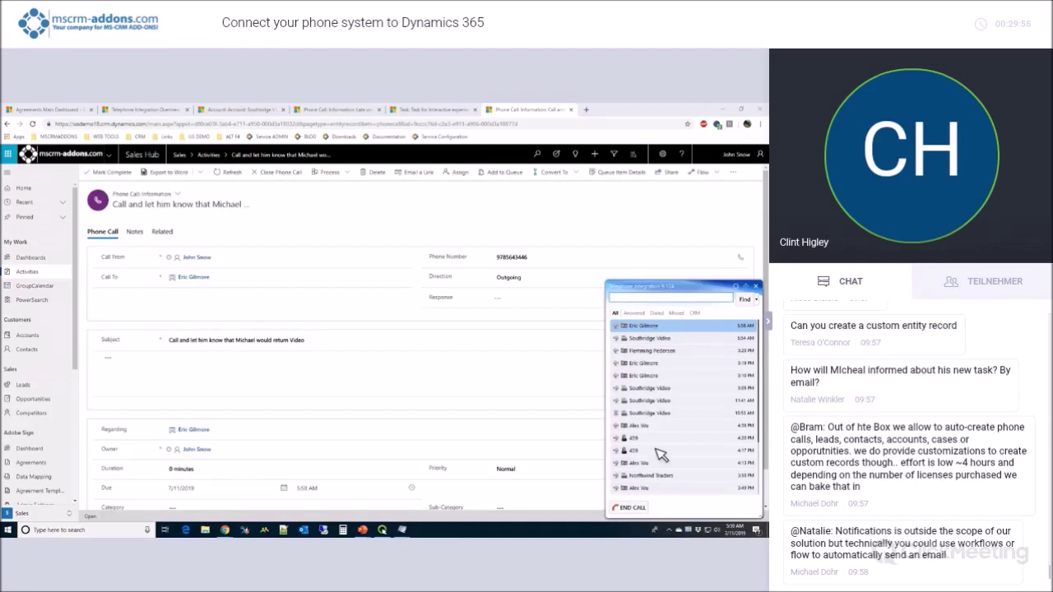
End the current call, then view and dismiss the top call entry's options, including New Entity.
{"action": "left_click", "coordinate": [635, 508]}
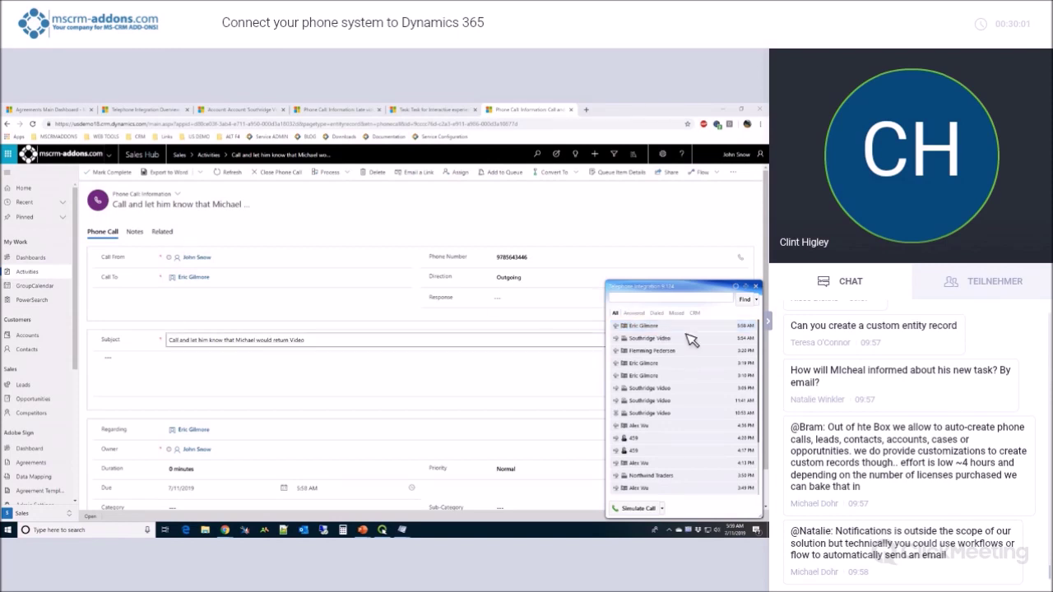
{"action": "right_click", "coordinate": [673, 327]}
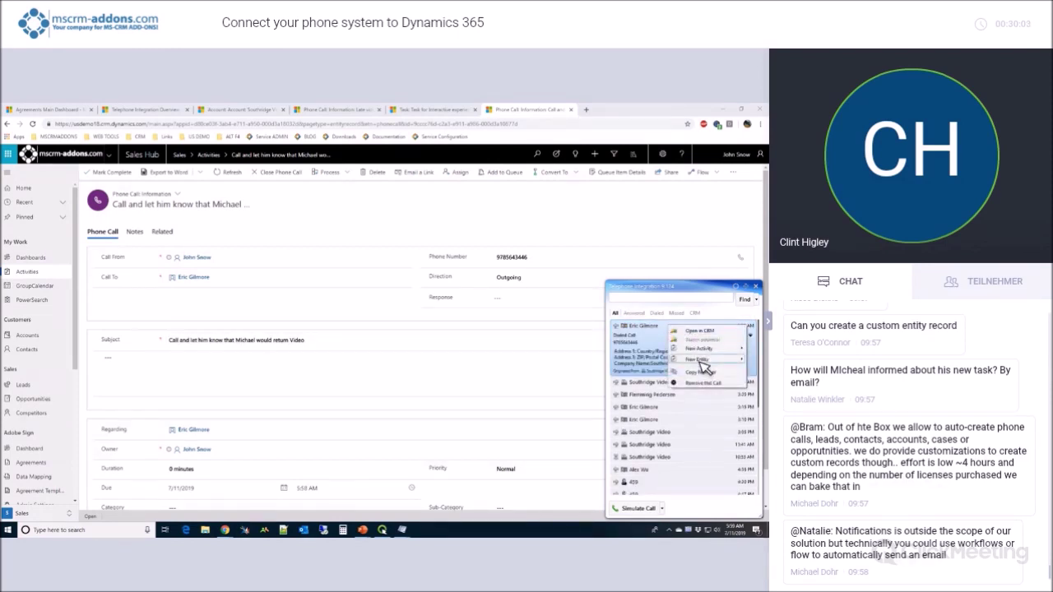
{"action": "mouse_move", "coordinate": [706, 359]}
{"action": "left_click", "coordinate": [662, 345]}
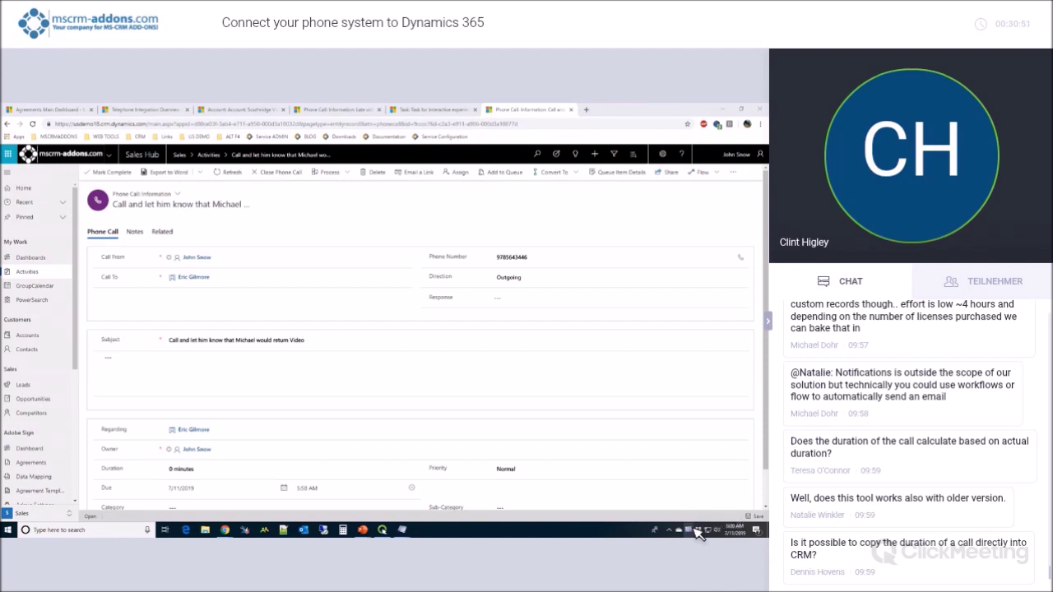
Launch the Power Dialer from the tray icon and start dialing the Upcoming events list.
{"action": "right_click", "coordinate": [696, 531]}
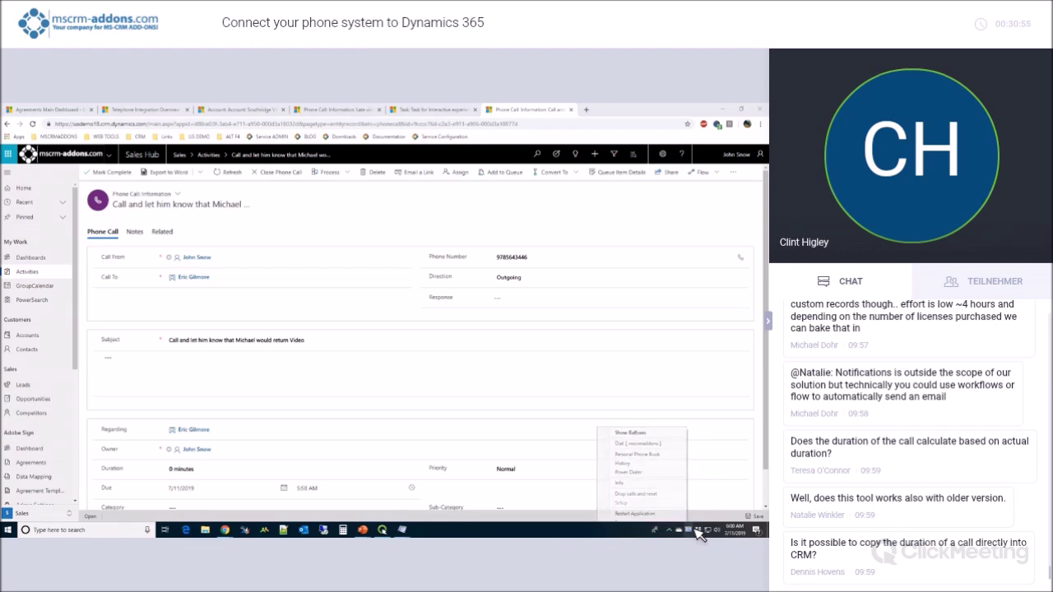
{"action": "left_click", "coordinate": [696, 531]}
{"action": "right_click", "coordinate": [696, 532]}
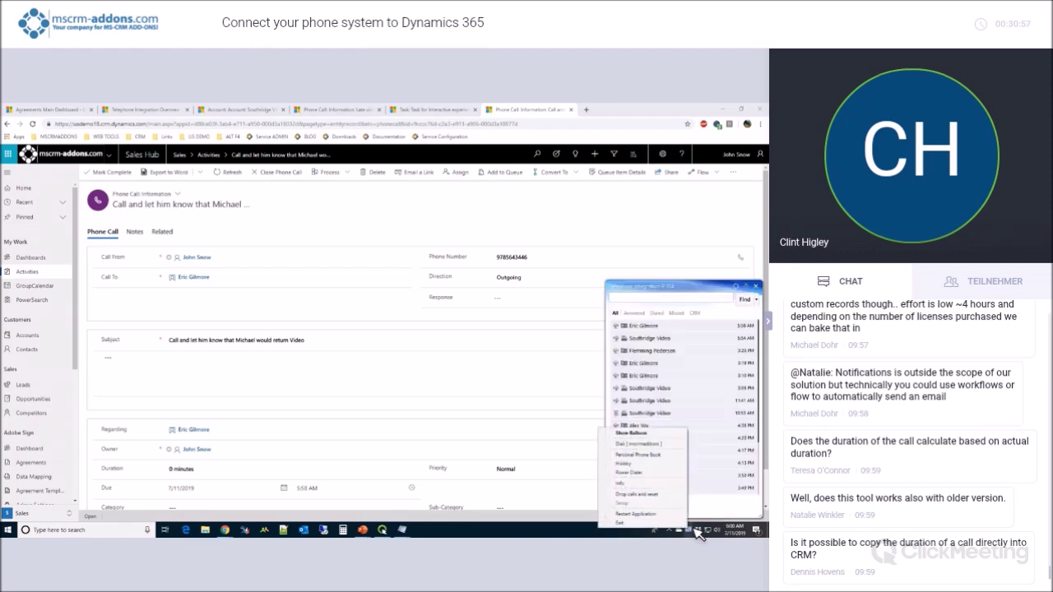
{"action": "left_click", "coordinate": [663, 481]}
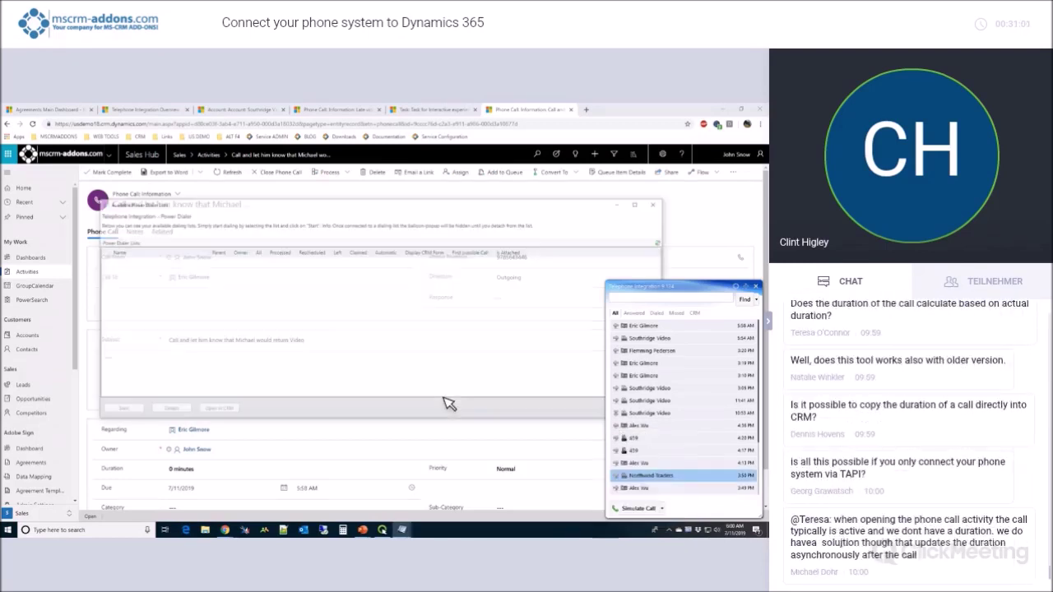
{"action": "left_click", "coordinate": [756, 286]}
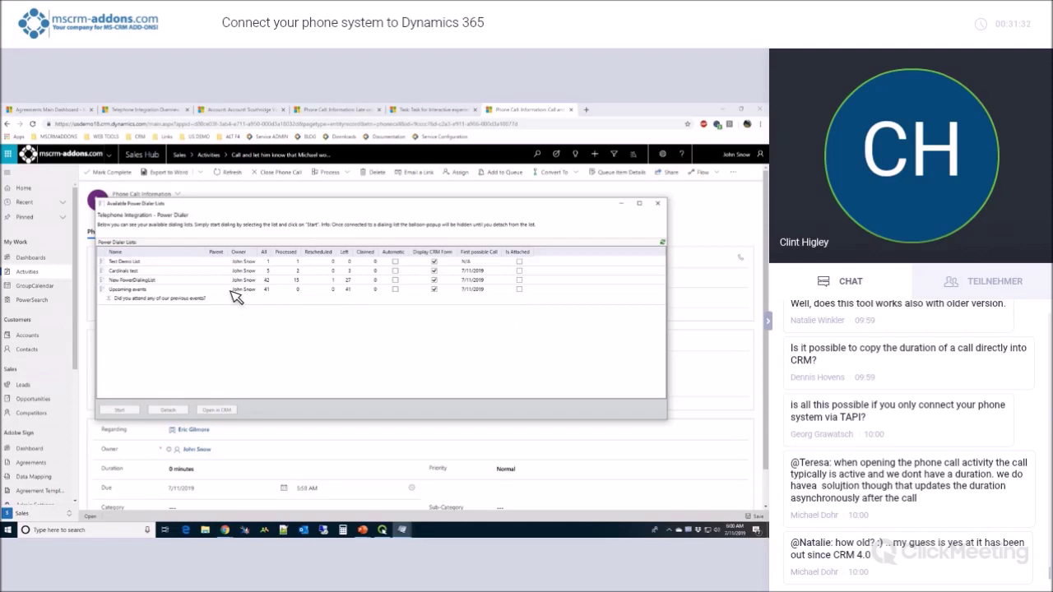
{"action": "double_click", "coordinate": [154, 296]}
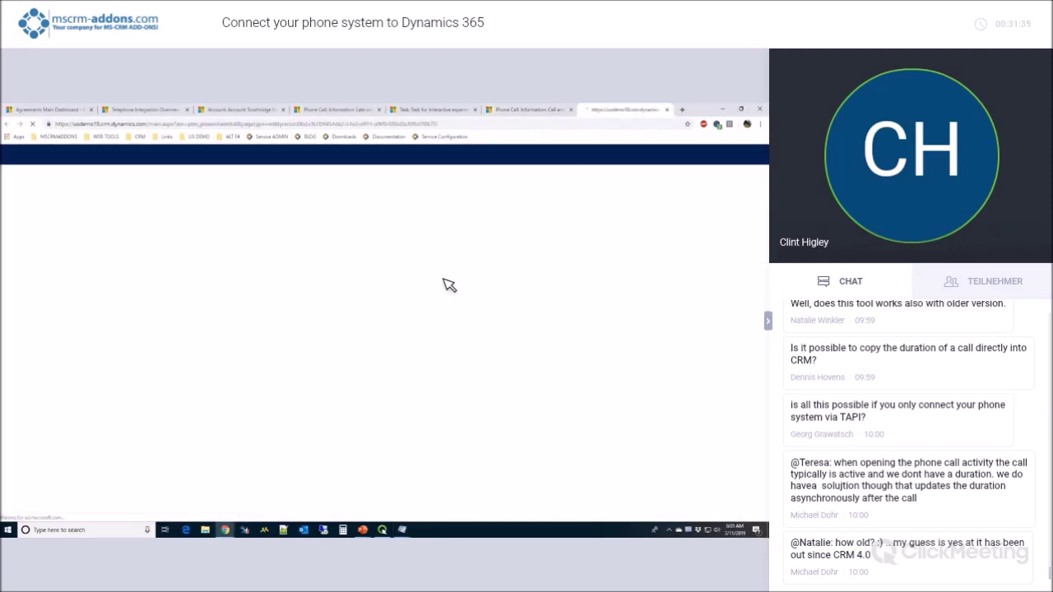
Close the loading Sales Dashboards tab and bring the Power Dialer window back.
{"action": "left_click", "coordinate": [667, 109]}
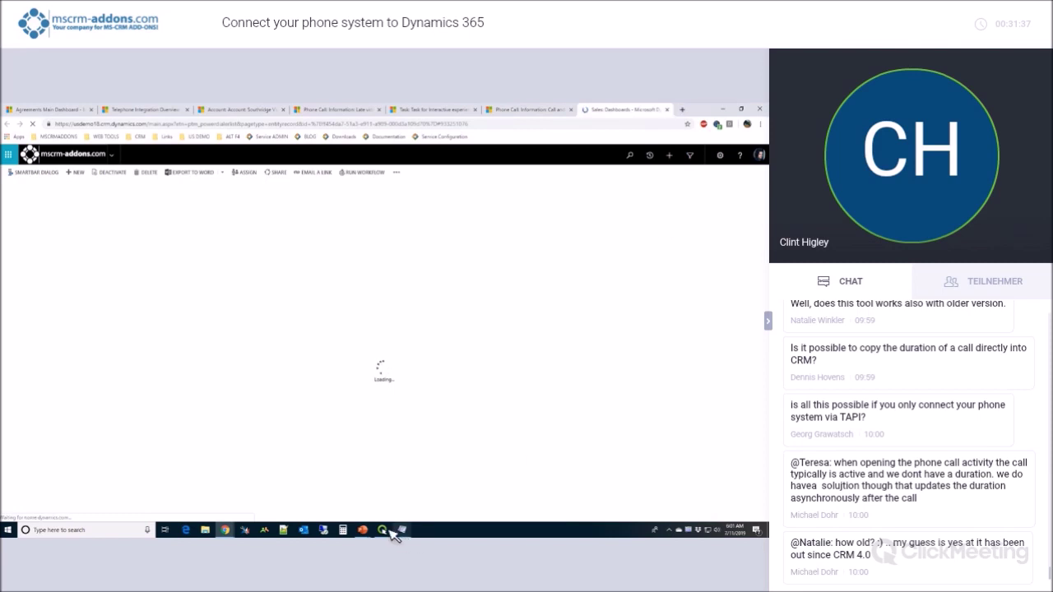
{"action": "mouse_move", "coordinate": [403, 531]}
{"action": "left_click", "coordinate": [475, 505]}
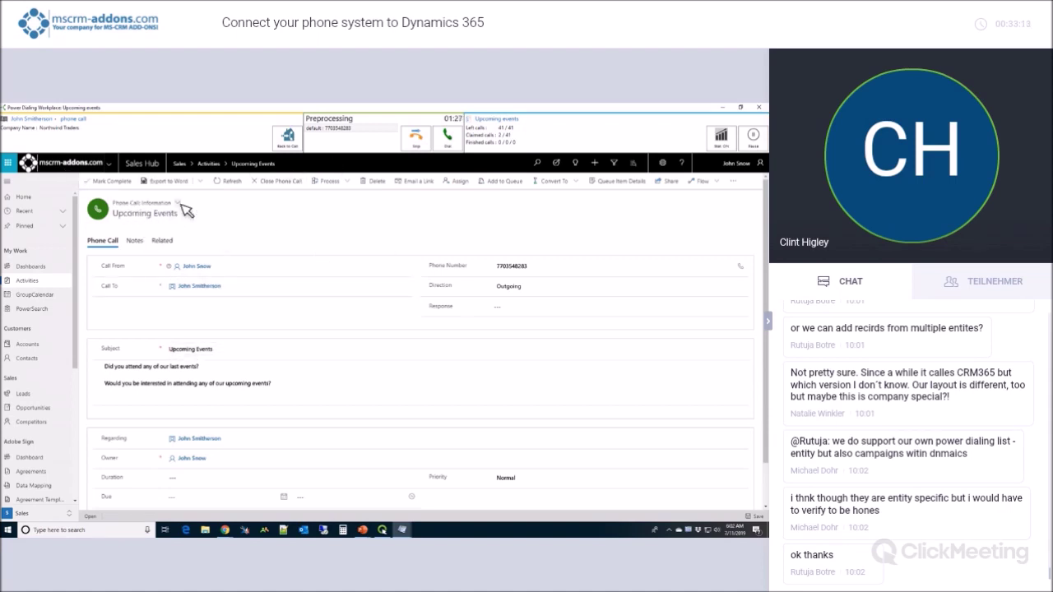
Check the call's Call To recipient, then switch to the Active Accounts list.
{"action": "left_click", "coordinate": [247, 286]}
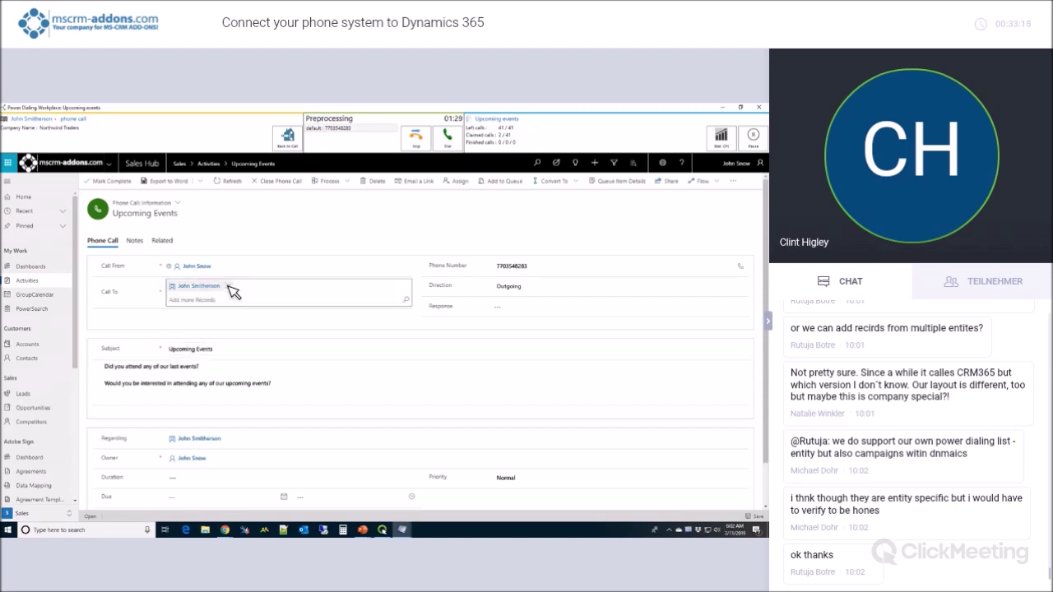
{"action": "left_click", "coordinate": [157, 231]}
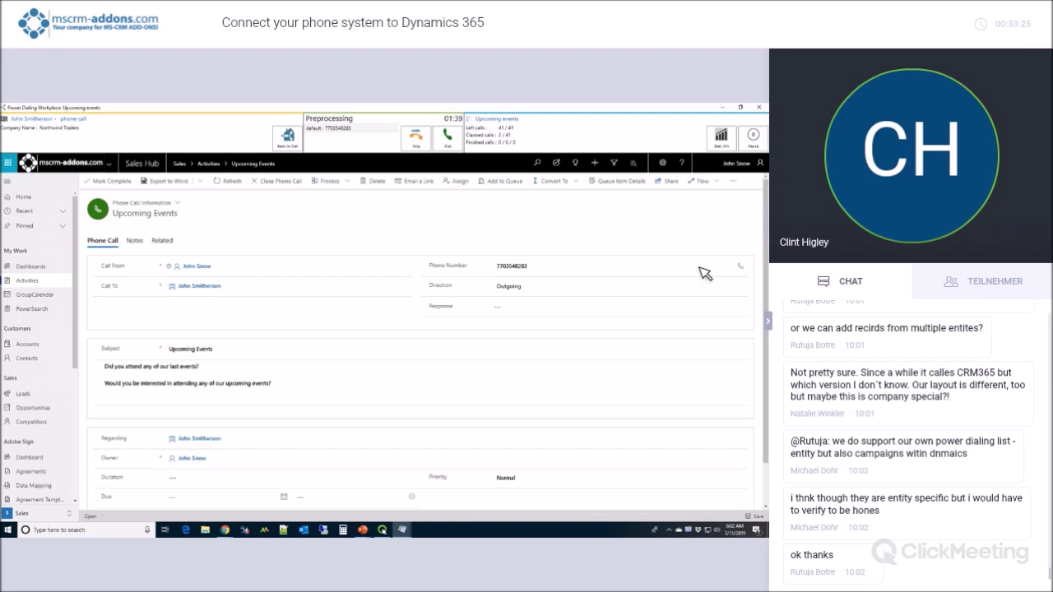
{"action": "left_click", "coordinate": [27, 346]}
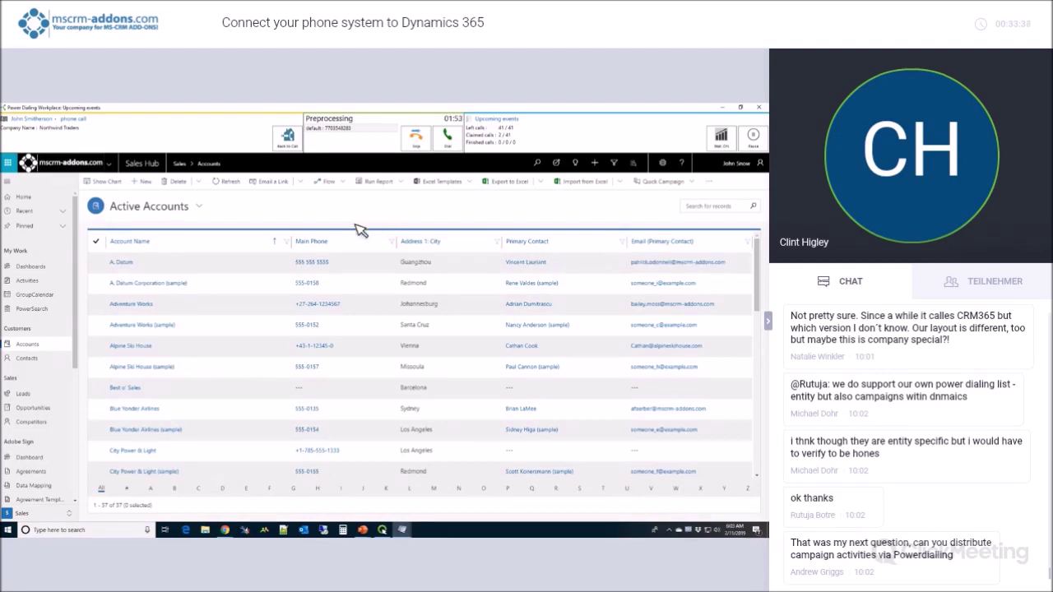
Go back from Active Accounts to the waiting Upcoming Events phone call with Back to Call.
{"action": "left_click", "coordinate": [287, 138]}
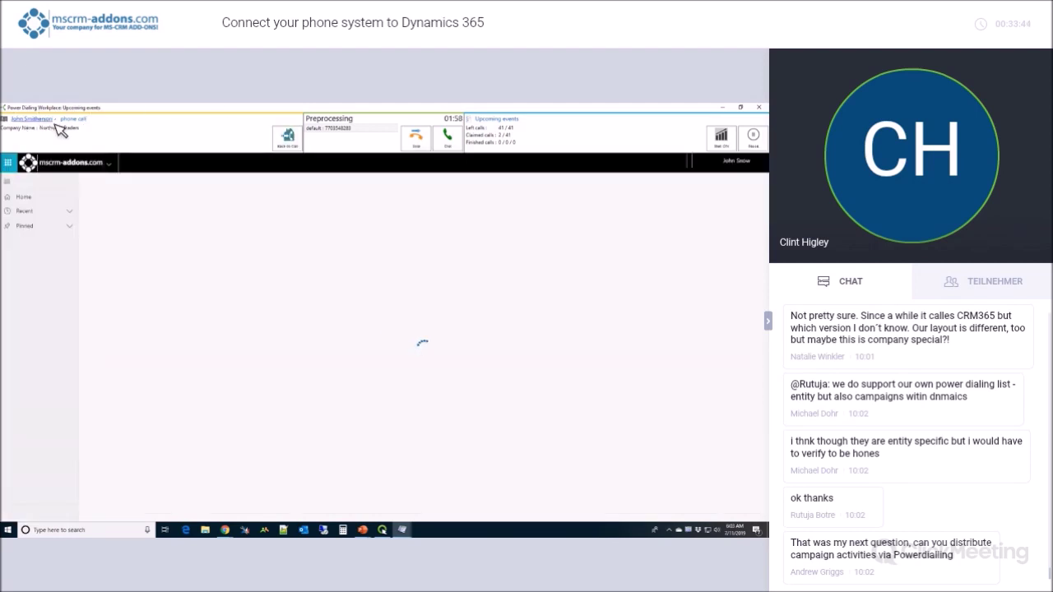
{"action": "left_click", "coordinate": [288, 138]}
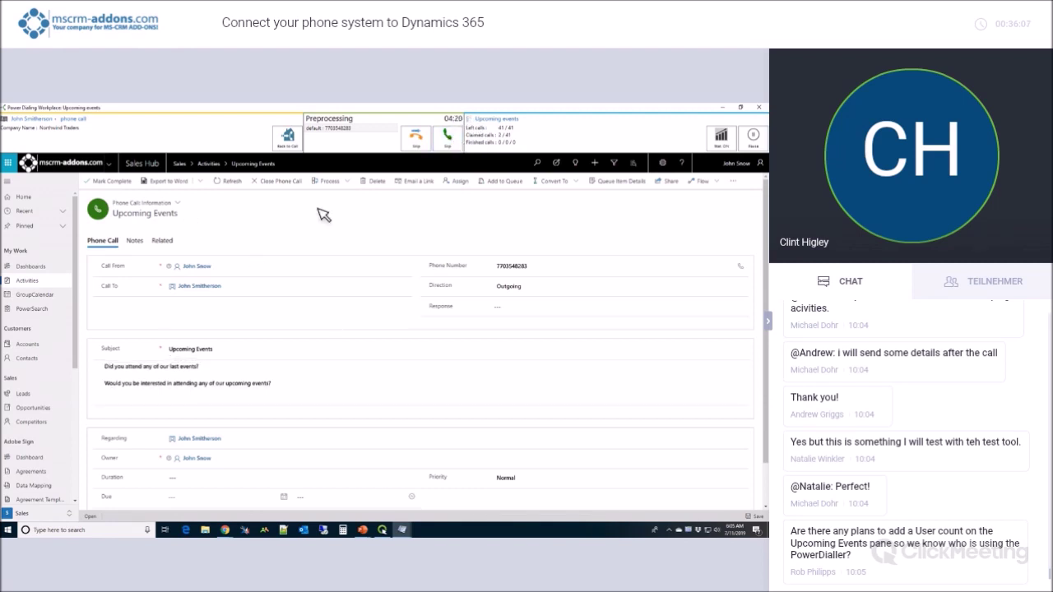
Dial the current Upcoming Events contact and review the Call To recipient.
{"action": "left_click", "coordinate": [462, 143]}
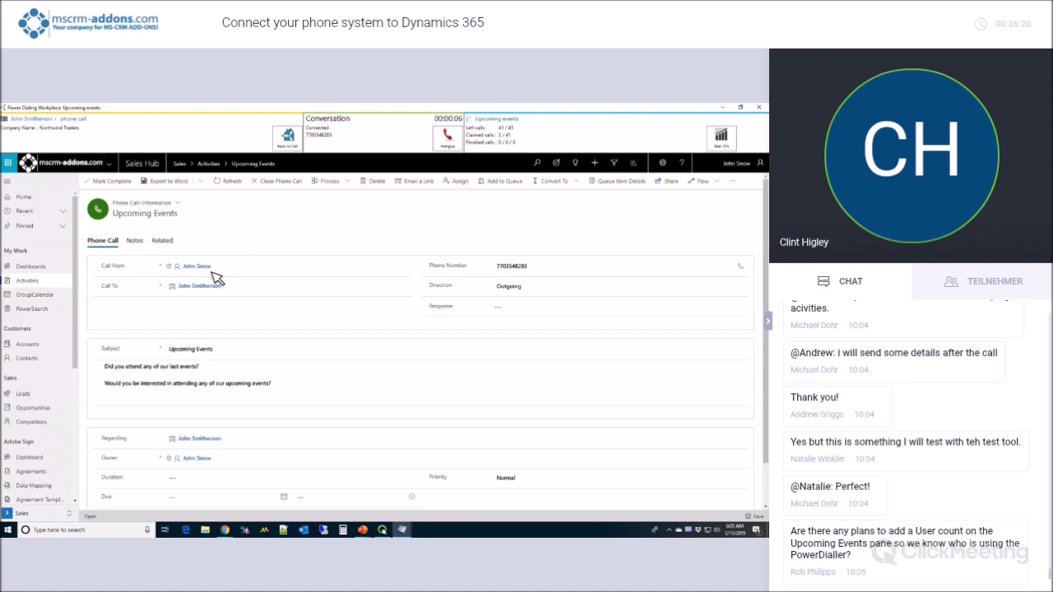
{"action": "left_click", "coordinate": [208, 295]}
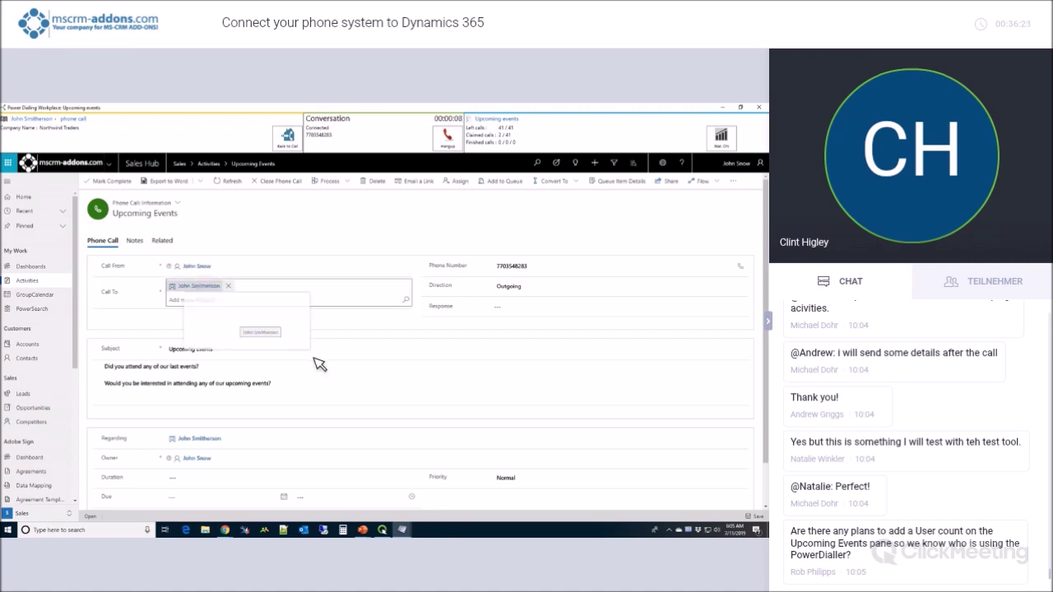
{"action": "left_click", "coordinate": [408, 362]}
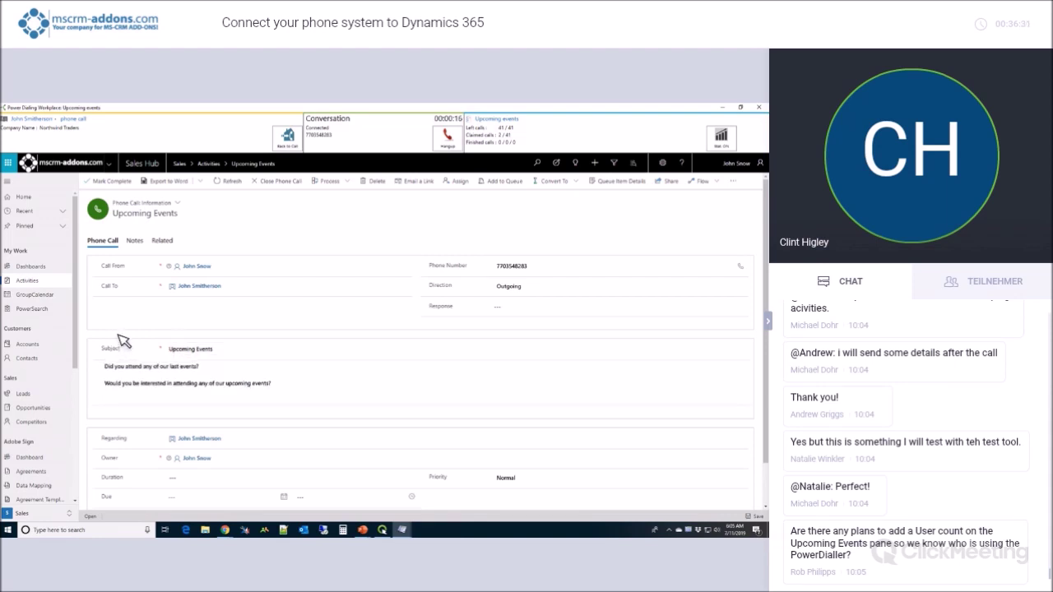
Answer 'No' after both event questions in the description, then hang up.
{"action": "left_click", "coordinate": [243, 374]}
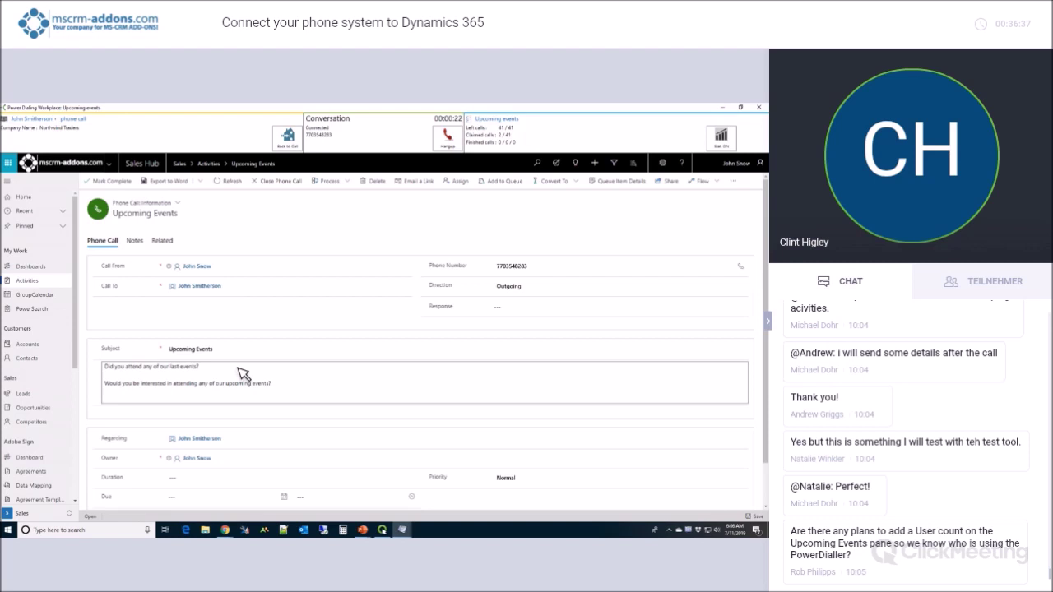
{"action": "left_click", "coordinate": [224, 370]}
{"action": "type", "text": "No"}
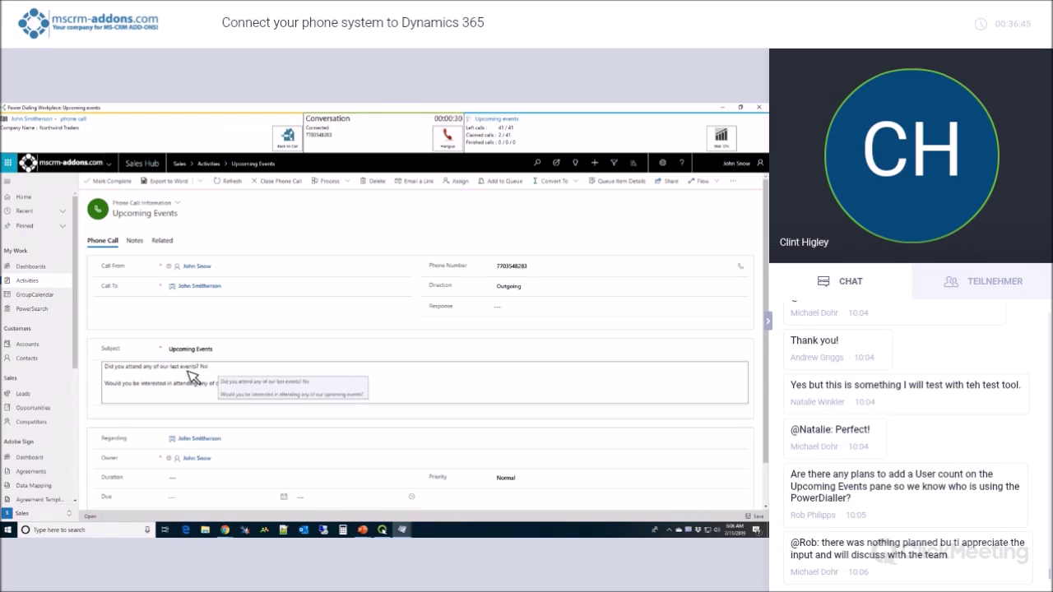
{"action": "left_click", "coordinate": [277, 390]}
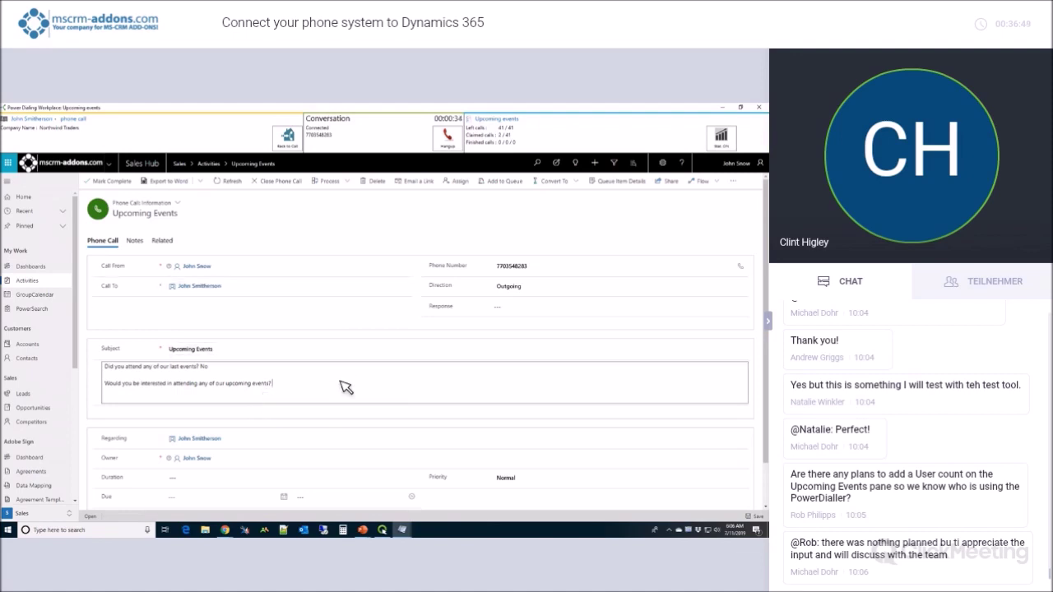
{"action": "type", "text": "No"}
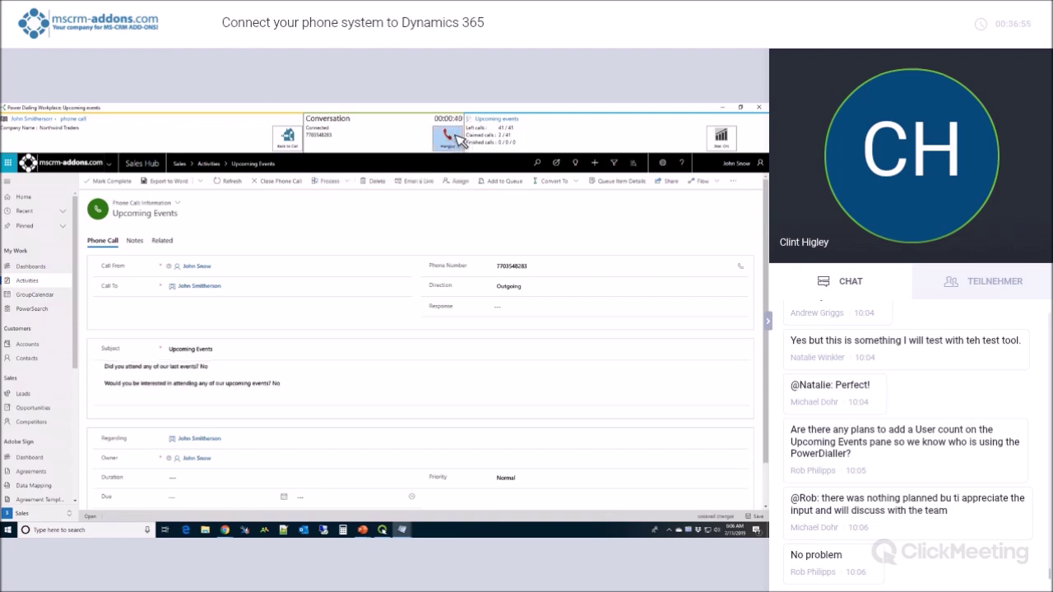
{"action": "left_click", "coordinate": [451, 139]}
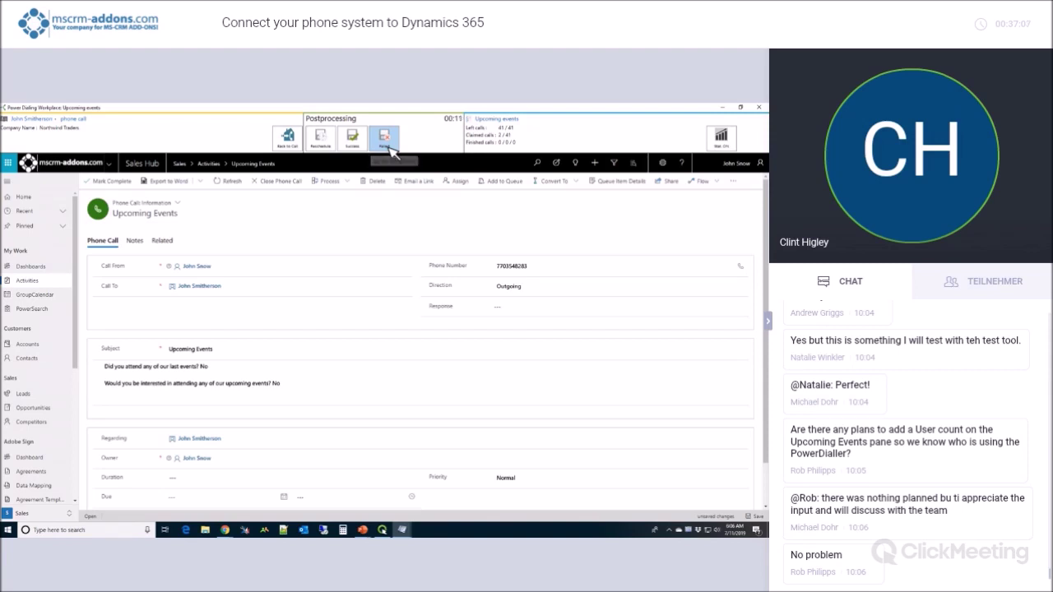
Mark the previous call as failed and review the next call's Call To, description and subject.
{"action": "left_click", "coordinate": [384, 140]}
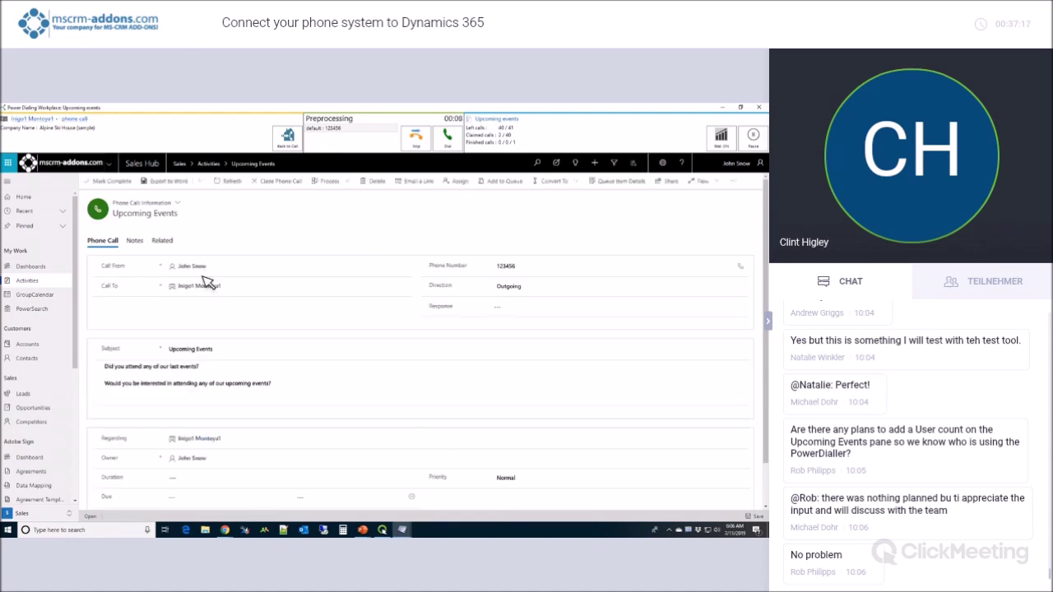
{"action": "left_click", "coordinate": [207, 282]}
{"action": "left_click", "coordinate": [326, 412]}
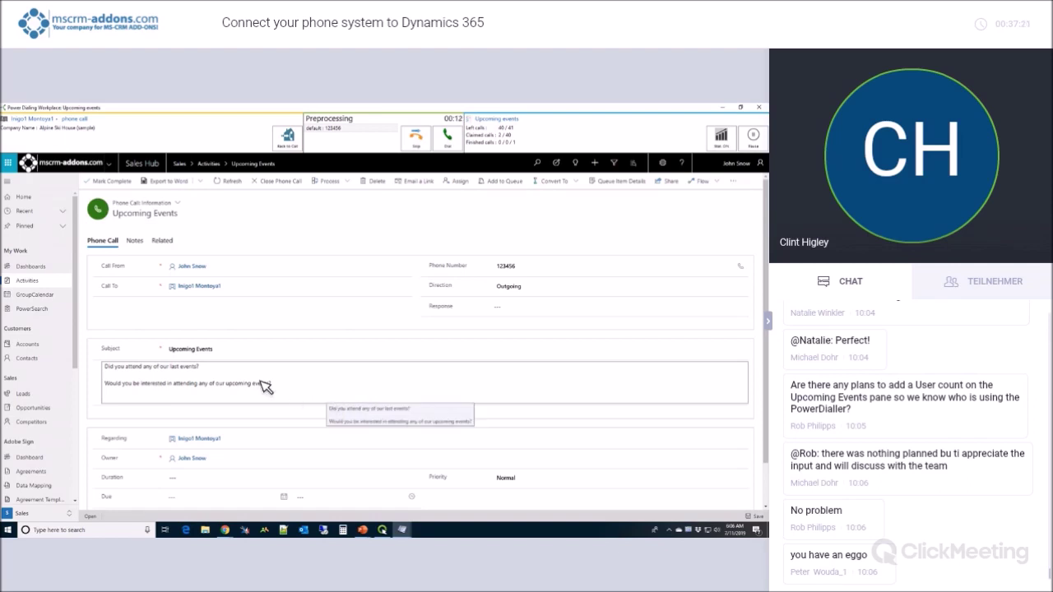
{"action": "left_click", "coordinate": [207, 352]}
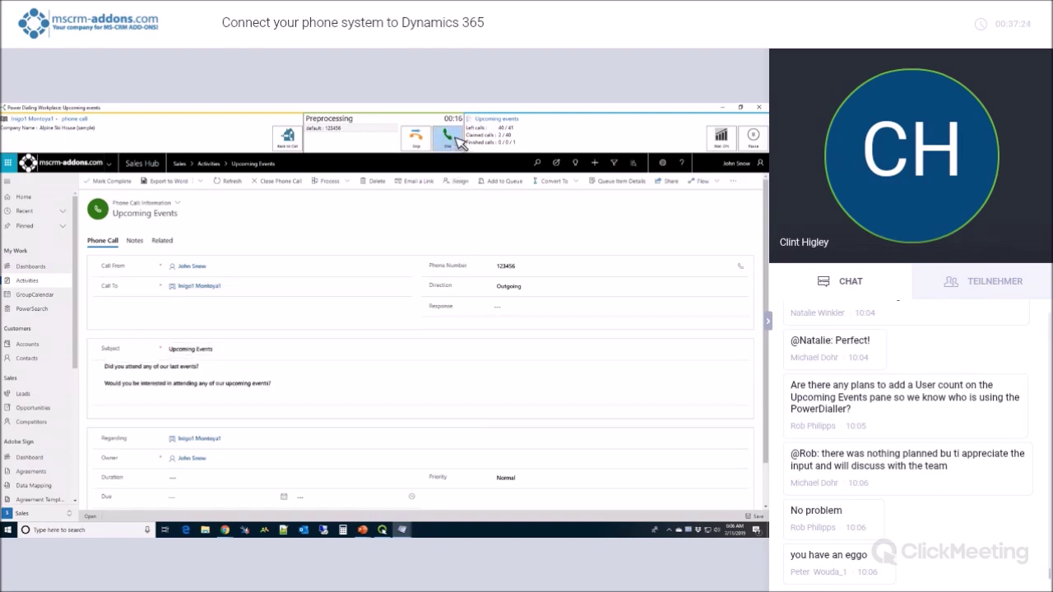
Dial the first contact, answer 'no' and 'yes' to the event questions, and mark it a success.
{"action": "left_click", "coordinate": [456, 137]}
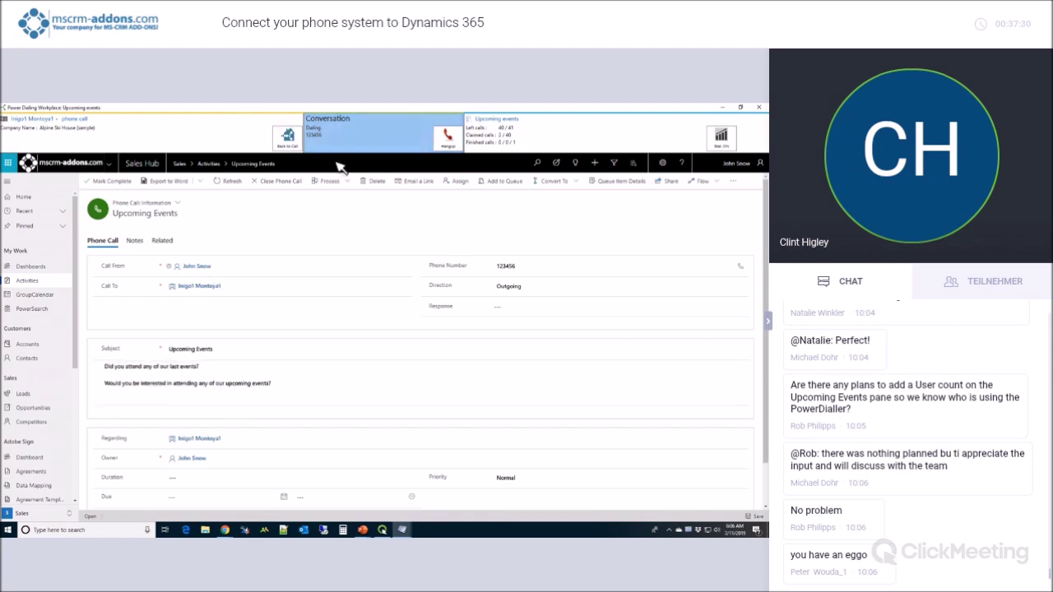
{"action": "left_click", "coordinate": [217, 370]}
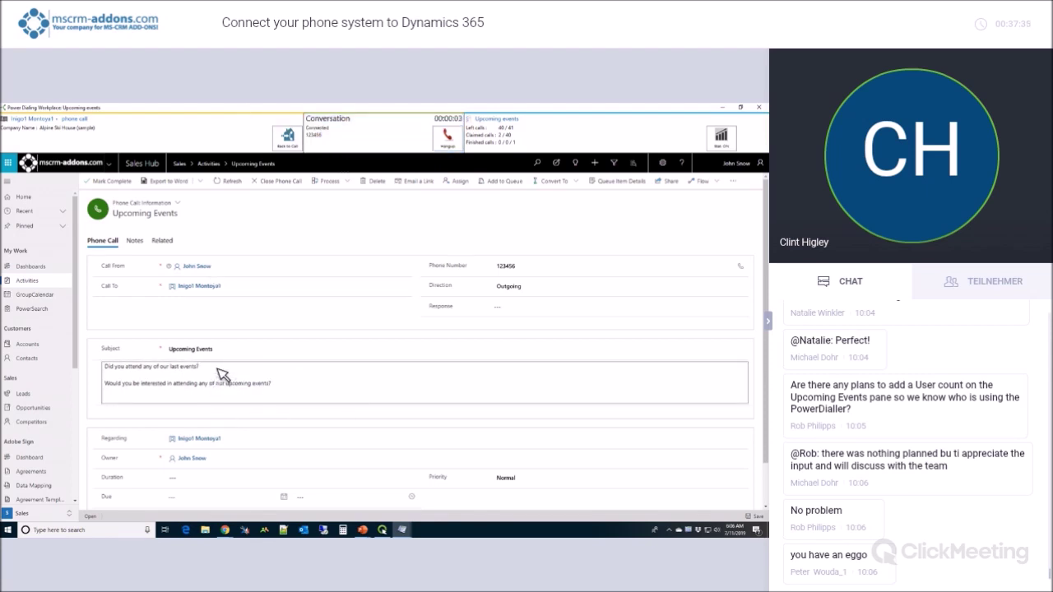
{"action": "type", "text": "no"}
{"action": "left_click", "coordinate": [287, 393]}
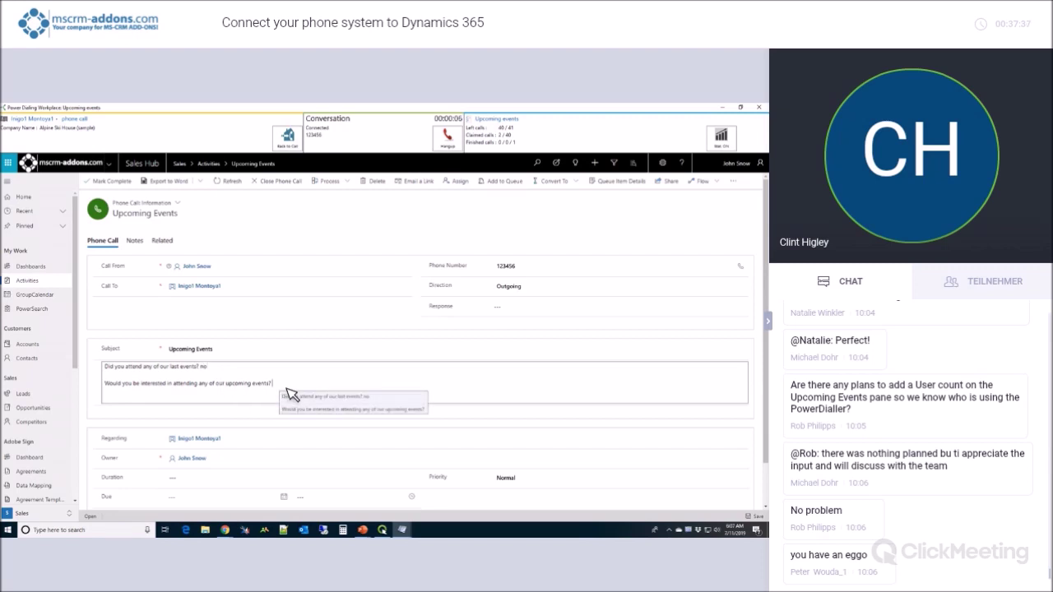
{"action": "type", "text": "yes"}
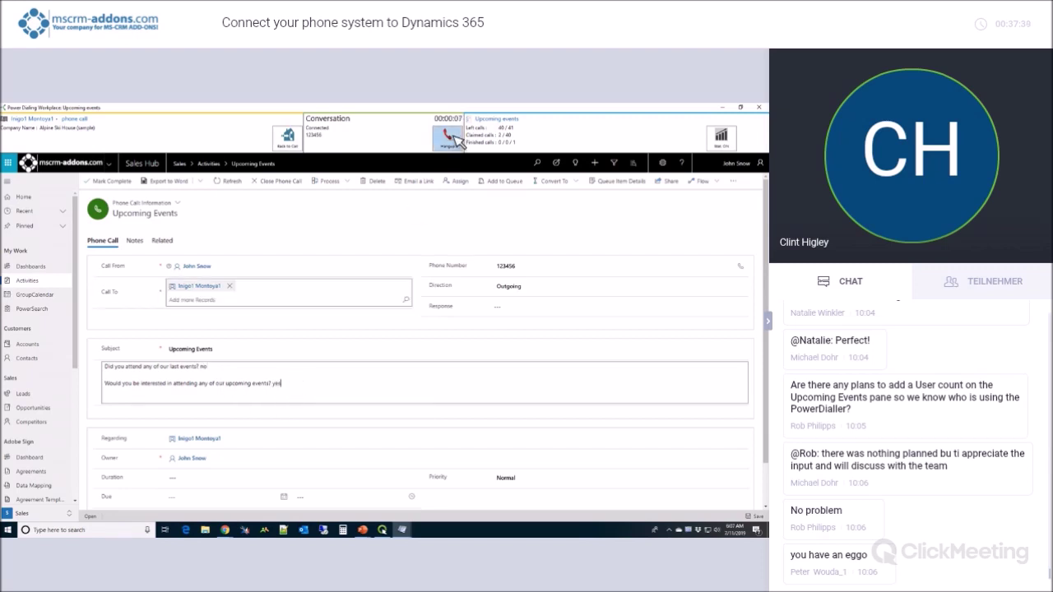
{"action": "left_click", "coordinate": [458, 143]}
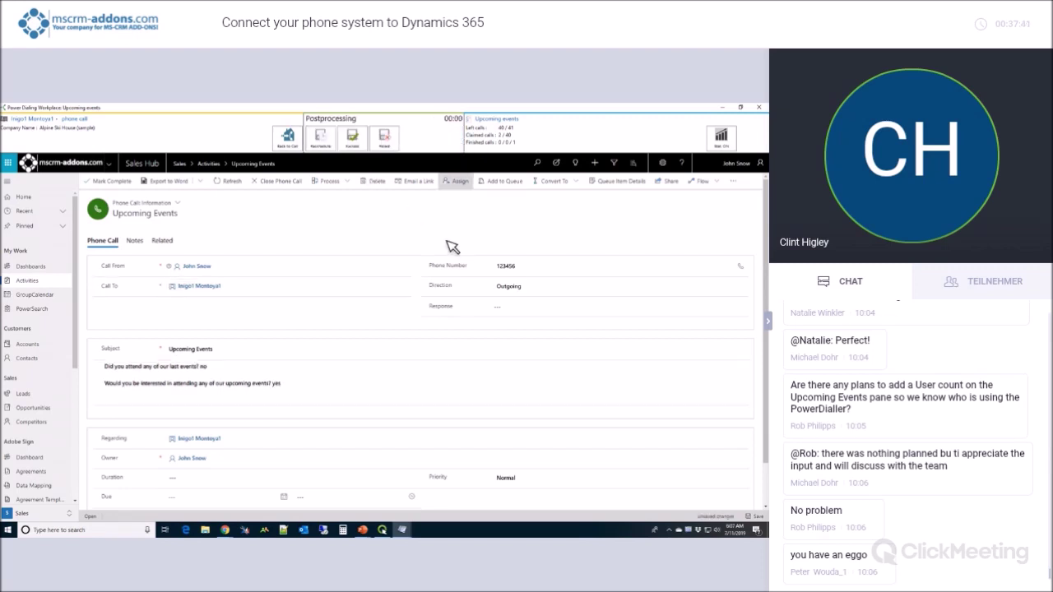
{"action": "left_click", "coordinate": [352, 138]}
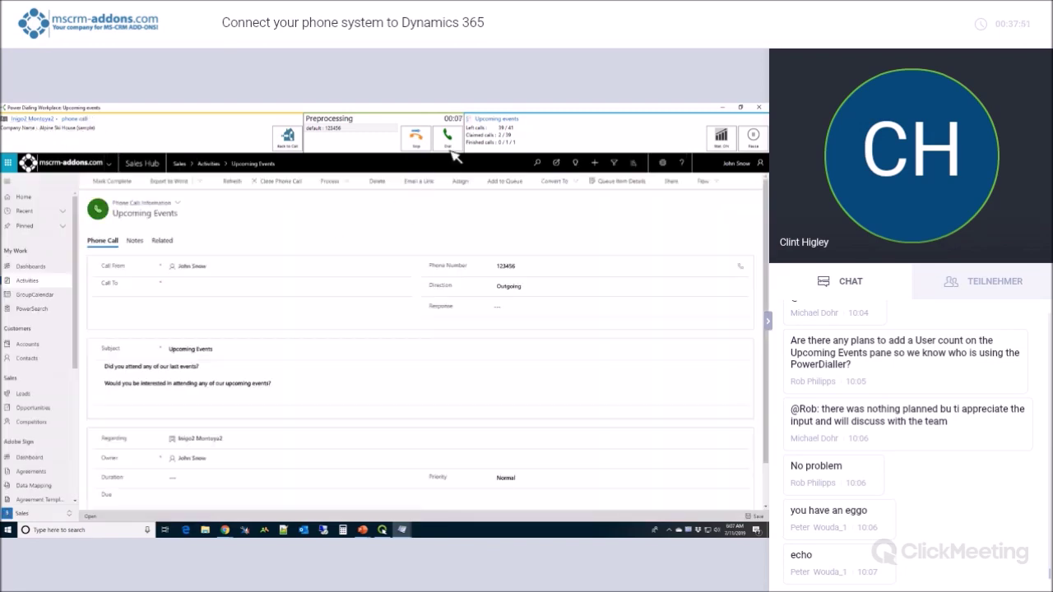
Dial and hang up on the next contact, then reschedule the call to 15 July 2019 at 20:00.
{"action": "left_click", "coordinate": [450, 140]}
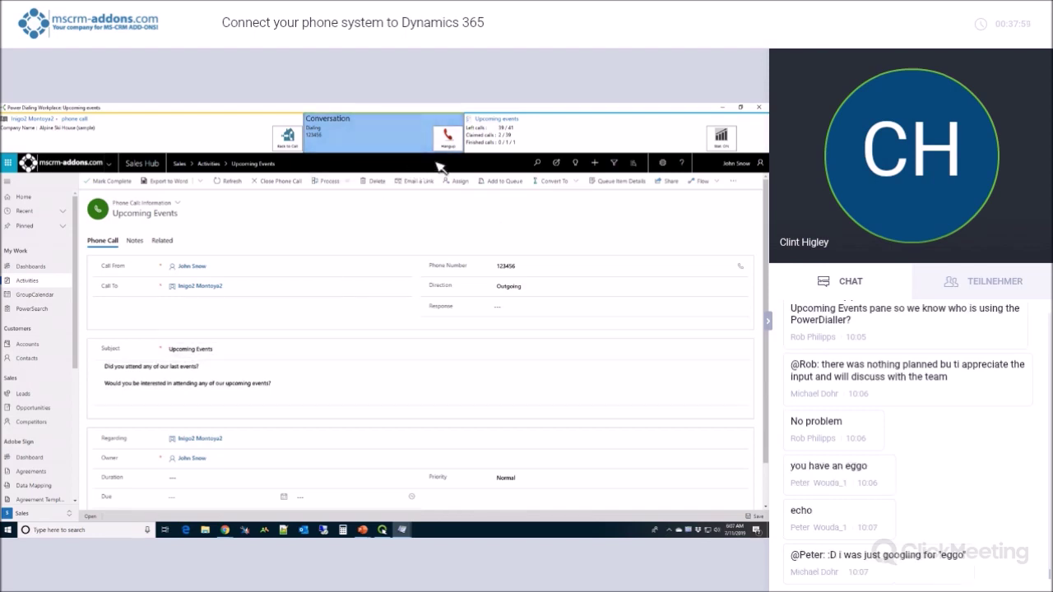
{"action": "left_click", "coordinate": [449, 140]}
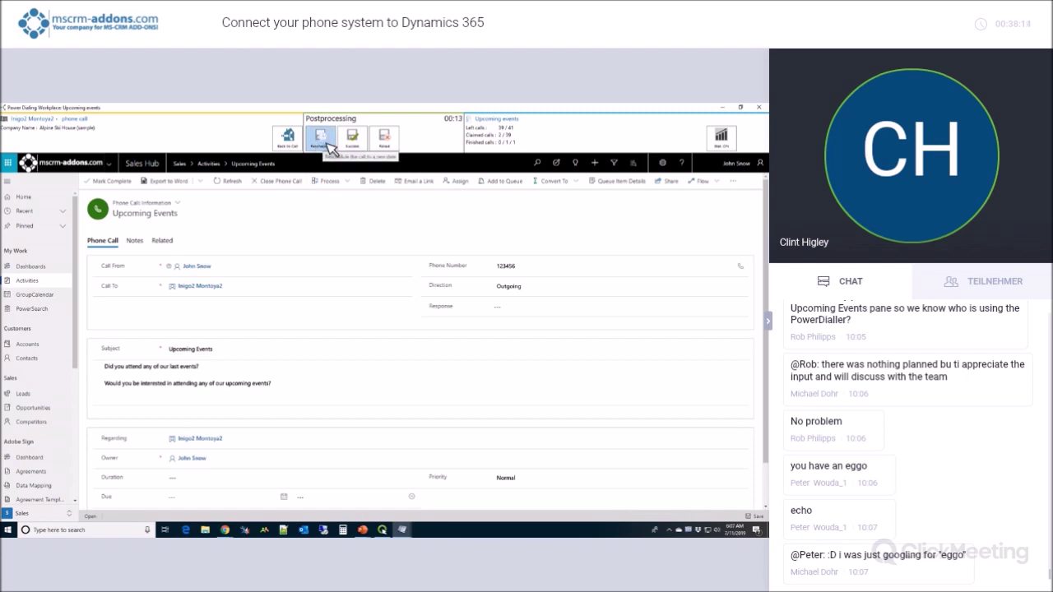
{"action": "left_click", "coordinate": [329, 146]}
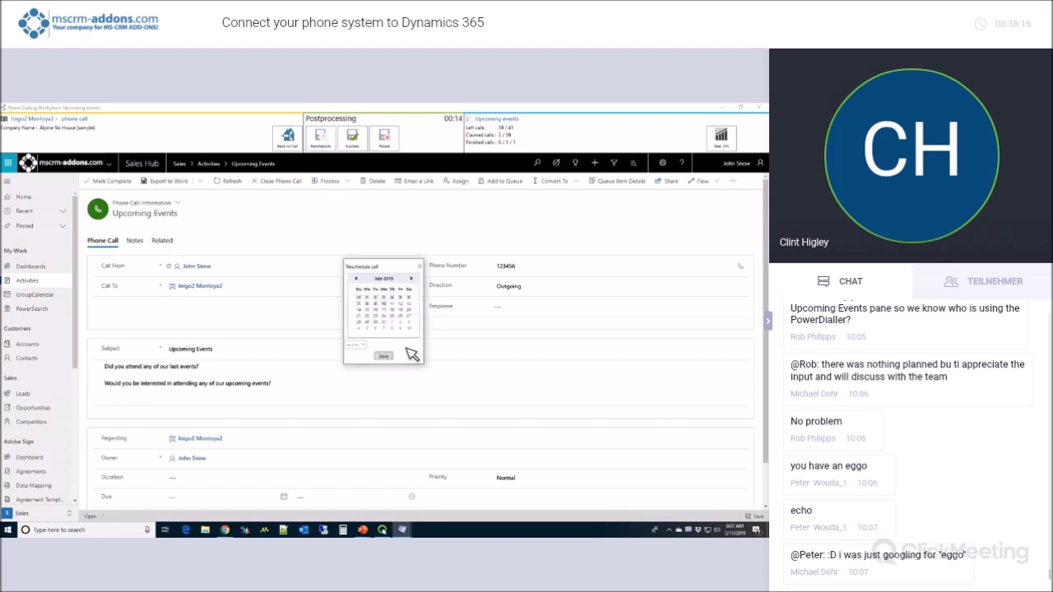
{"action": "left_click", "coordinate": [373, 310]}
{"action": "left_click", "coordinate": [356, 345]}
{"action": "left_click_drag", "start_coordinate": [374, 383], "coordinate": [375, 456]}
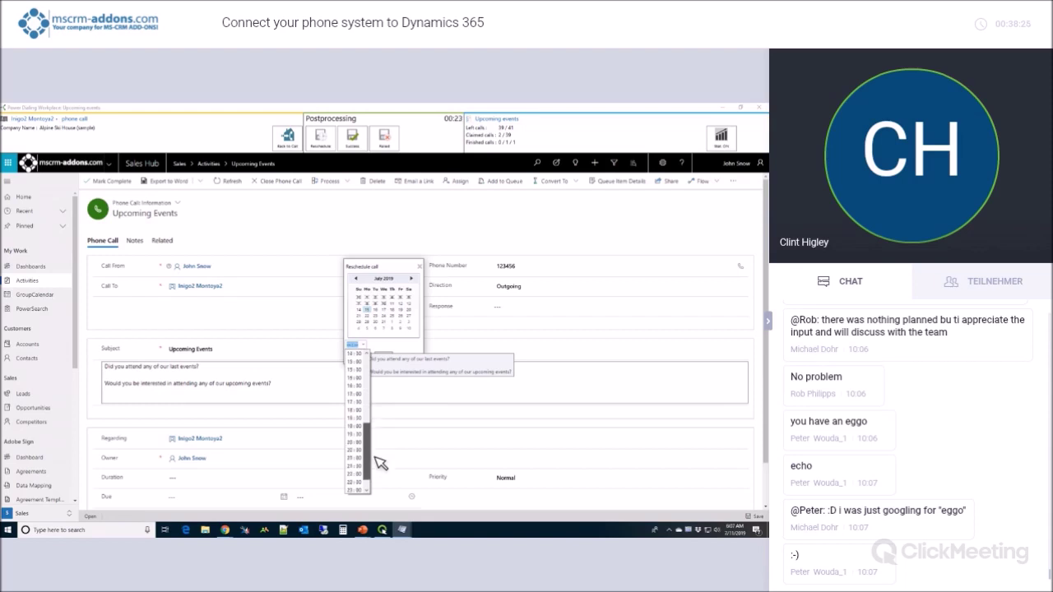
{"action": "left_click", "coordinate": [367, 462]}
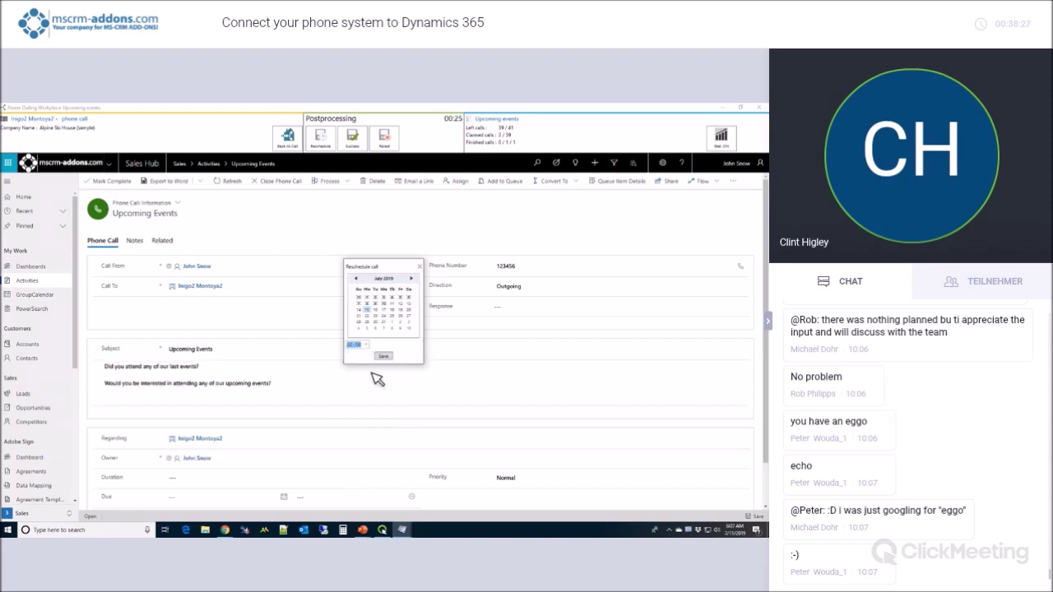
{"action": "left_click", "coordinate": [355, 344]}
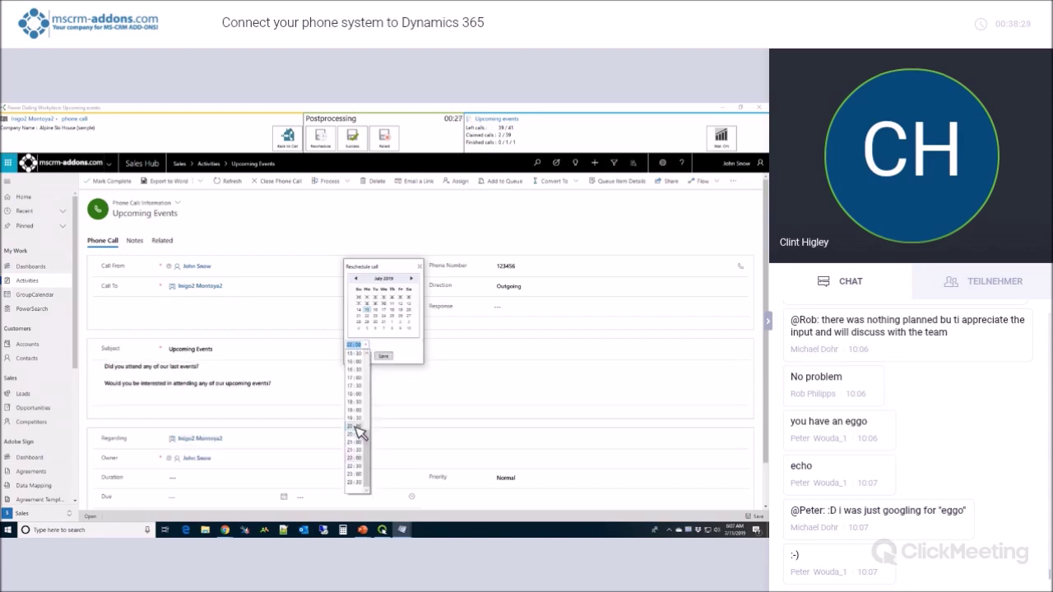
{"action": "left_click", "coordinate": [358, 429]}
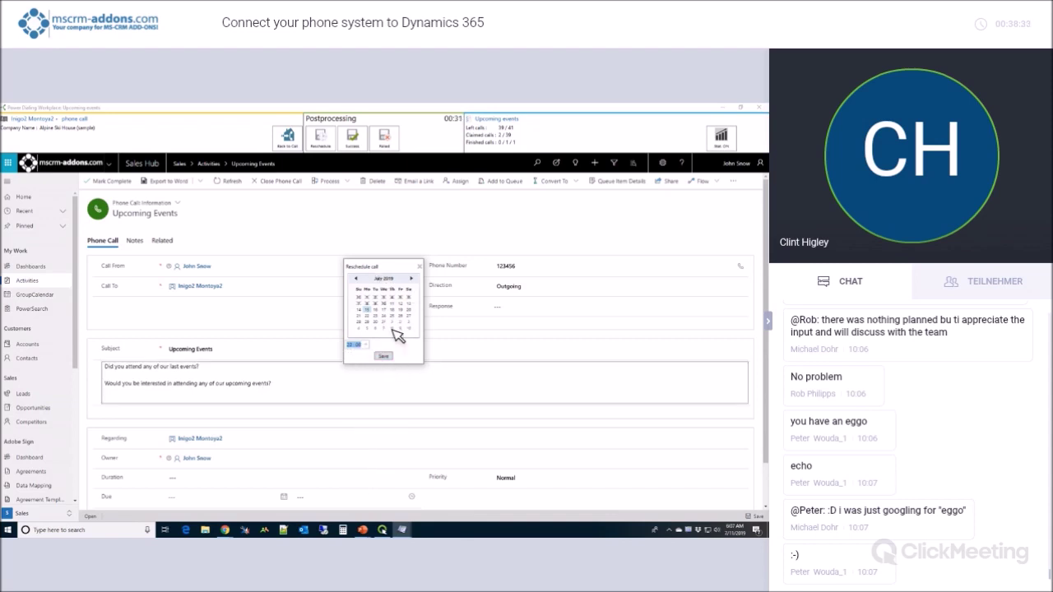
{"action": "left_click", "coordinate": [391, 356]}
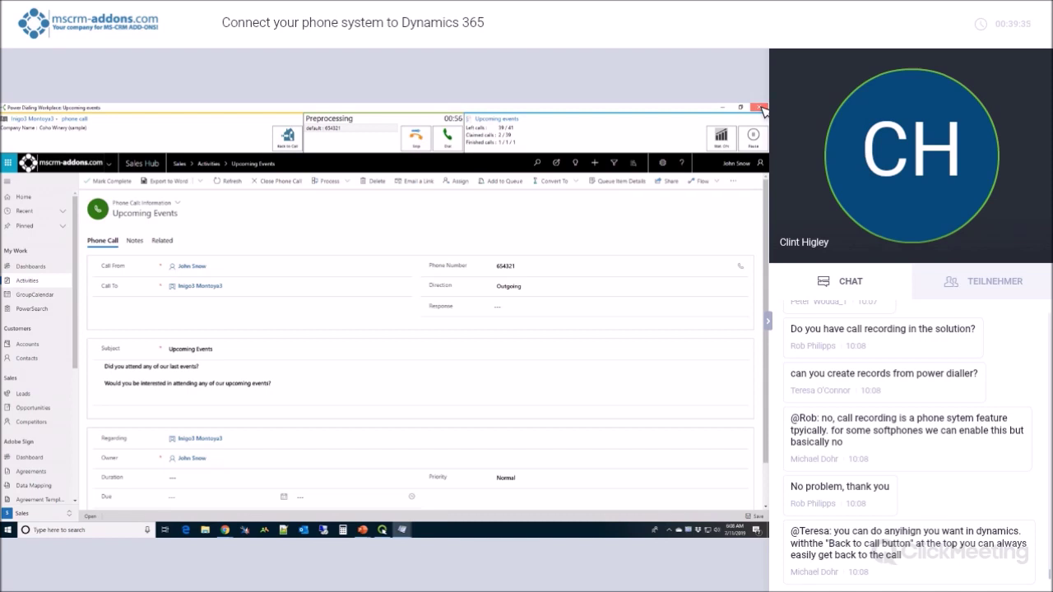
Close the dialing workplace, confirm detaching from Upcoming events, and restore the browser's Phone Call Information form.
{"action": "left_click", "coordinate": [761, 110]}
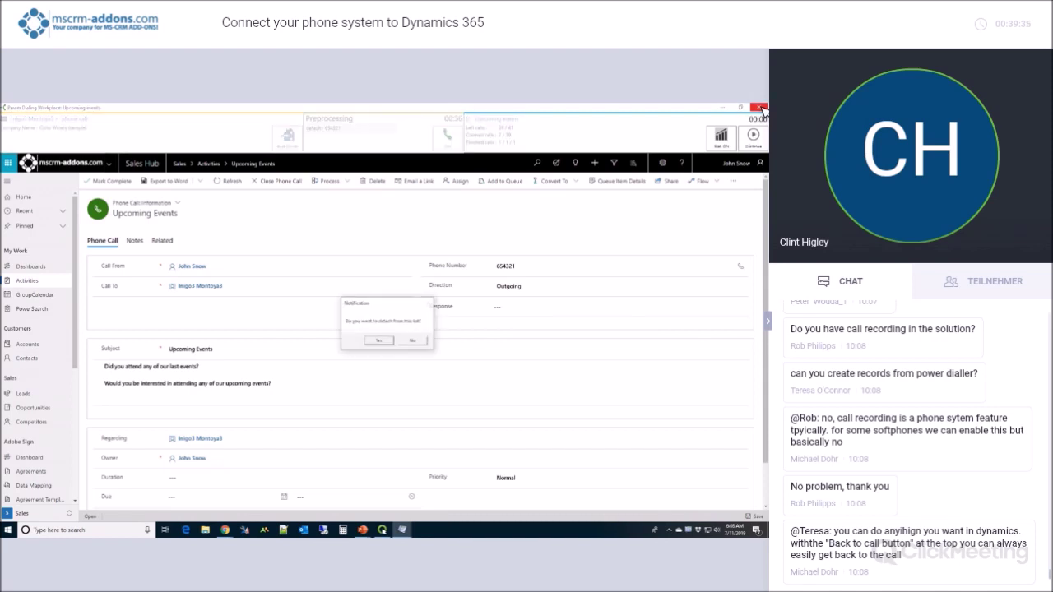
{"action": "left_click", "coordinate": [384, 342]}
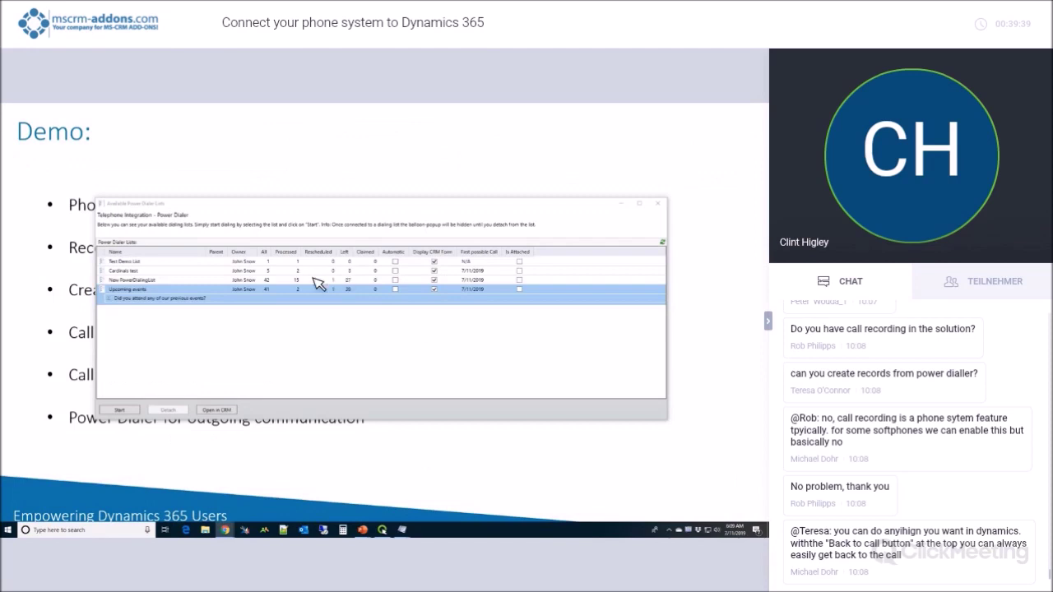
{"action": "mouse_move", "coordinate": [235, 533]}
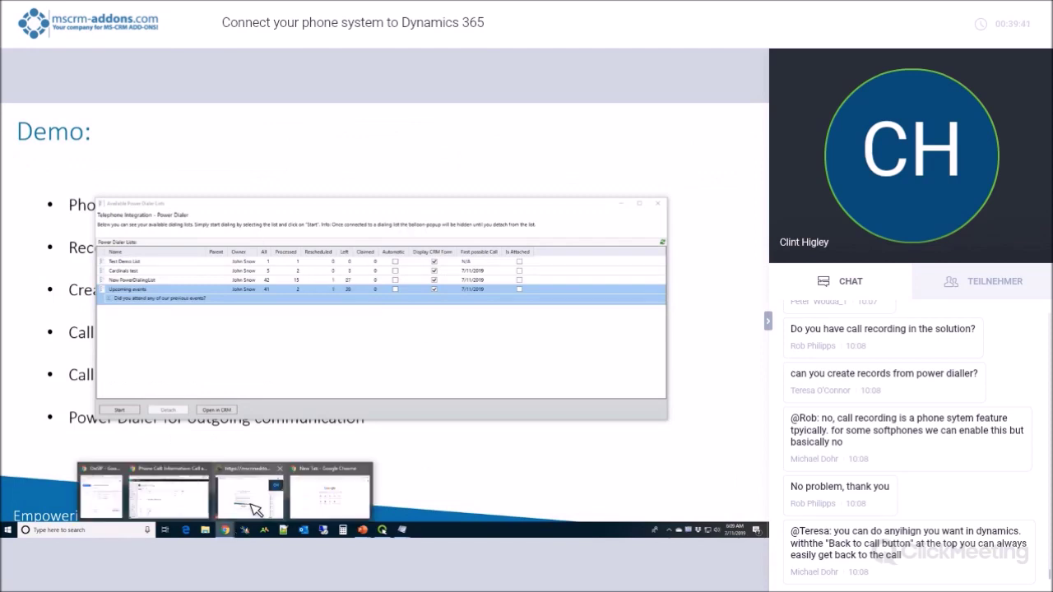
{"action": "left_click", "coordinate": [169, 496]}
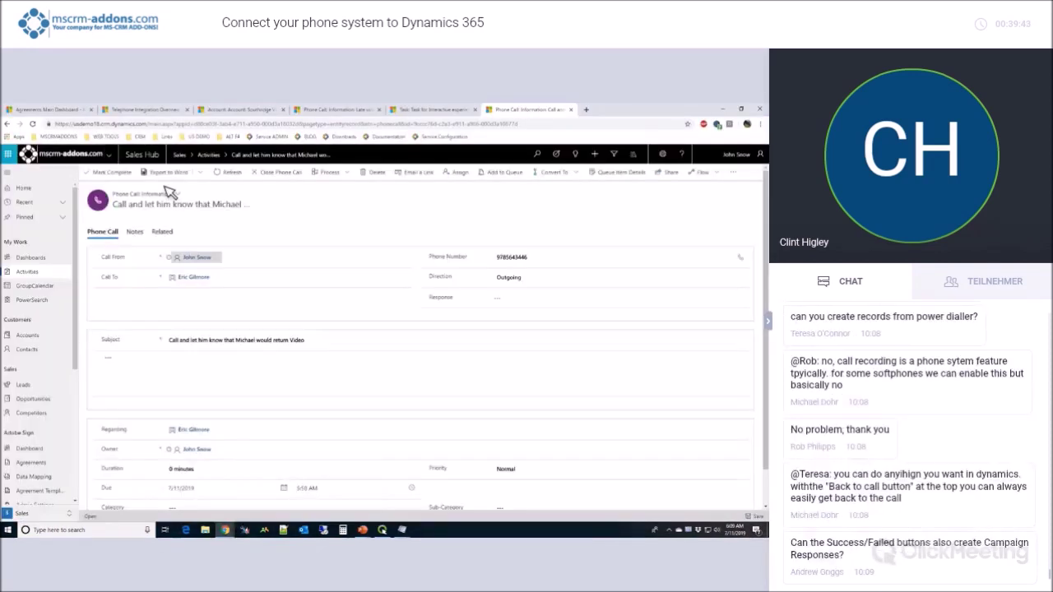
View the Telephone Integration Overview dashboard, then advance the presentation to the Thank You slide.
{"action": "left_click", "coordinate": [140, 109]}
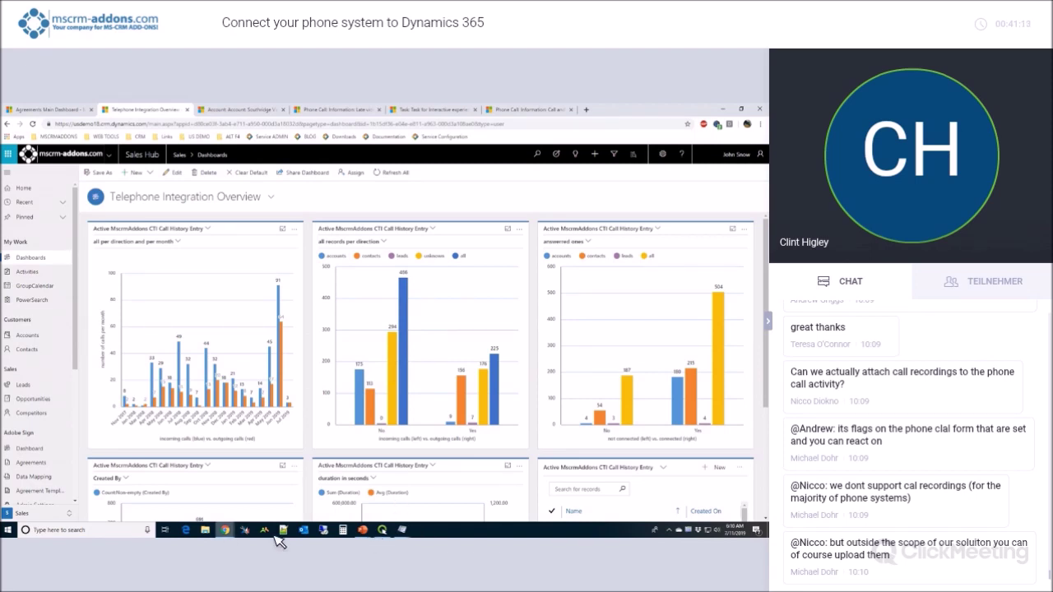
{"action": "left_click", "coordinate": [401, 531]}
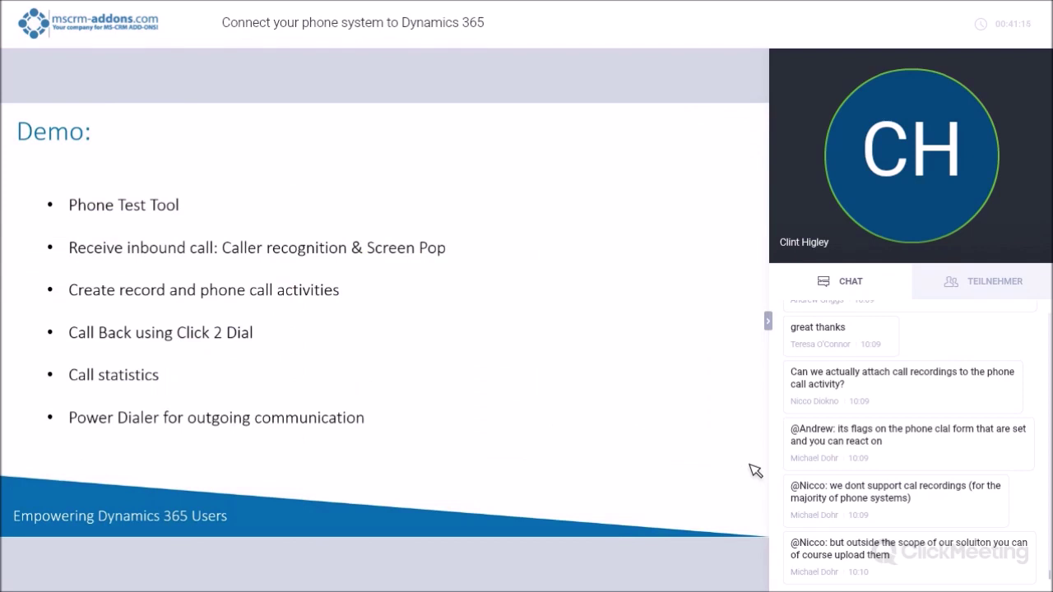
{"action": "key", "text": "Right"}
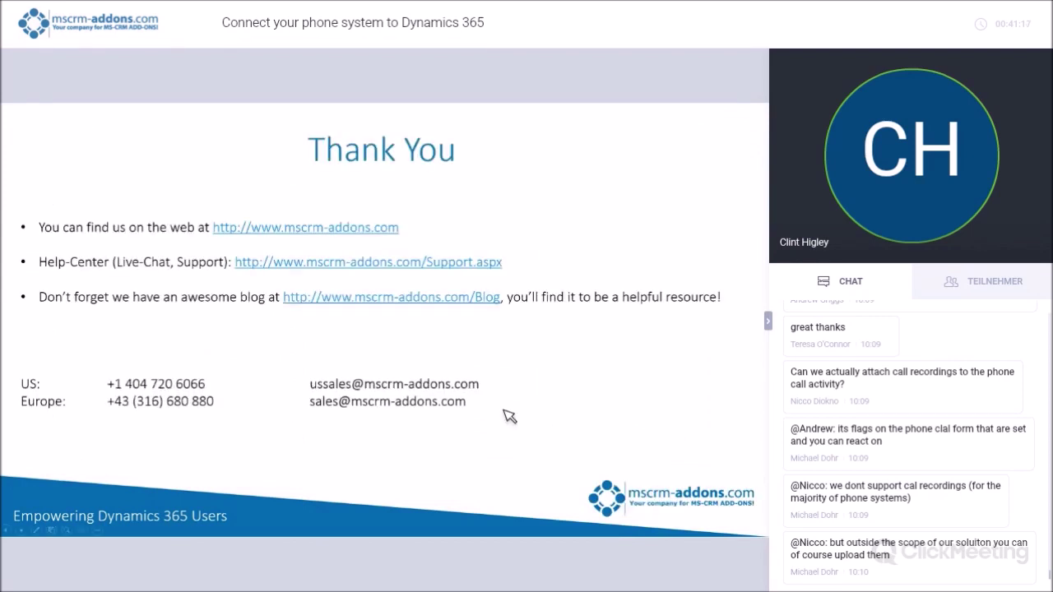